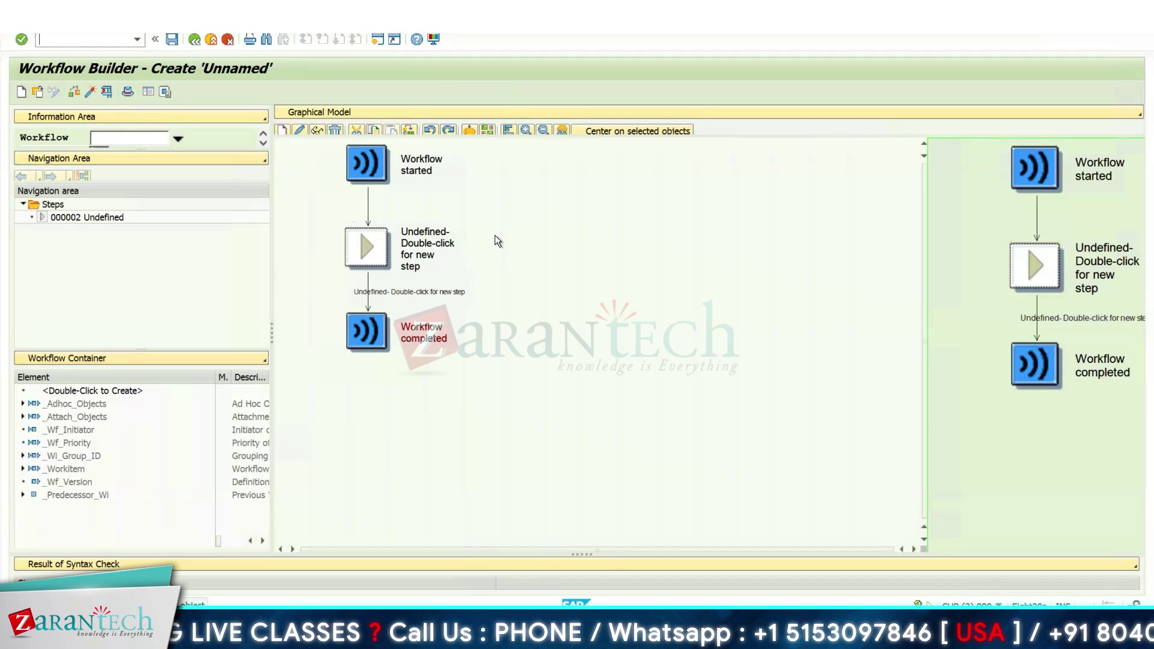
# Examine the step types available for the undefined workflow step without choosing one.
pyautogui.doubleClick(377, 247)
pyautogui.moveTo(538, 109); pyautogui.dragTo(667, 133)
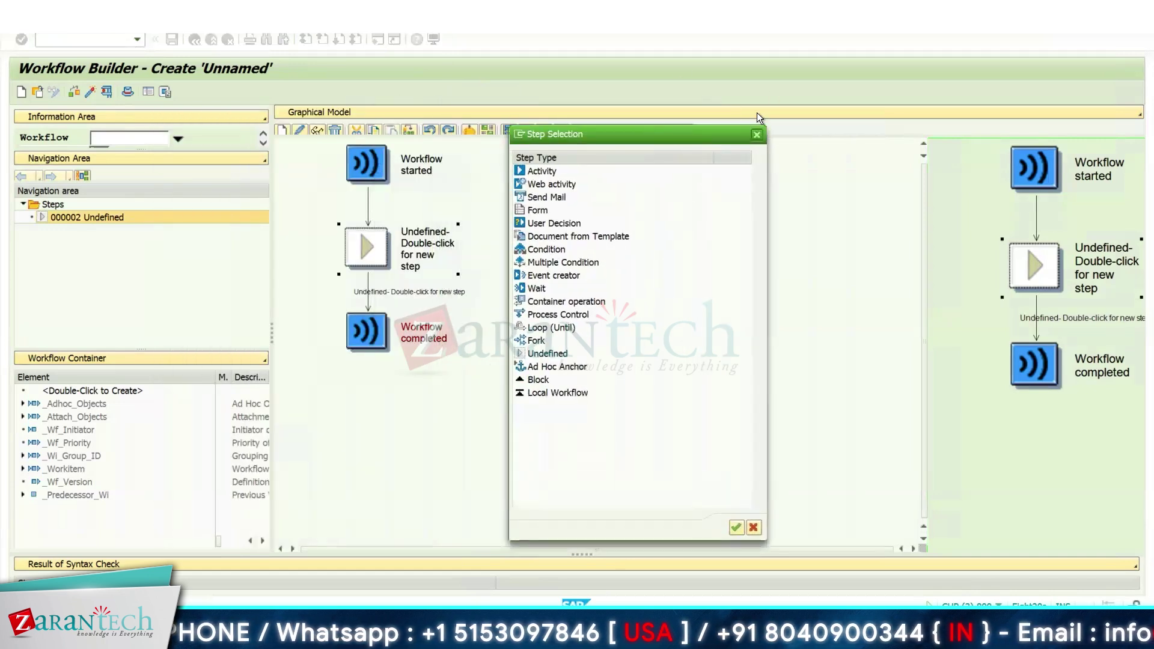
pyautogui.click(753, 134)
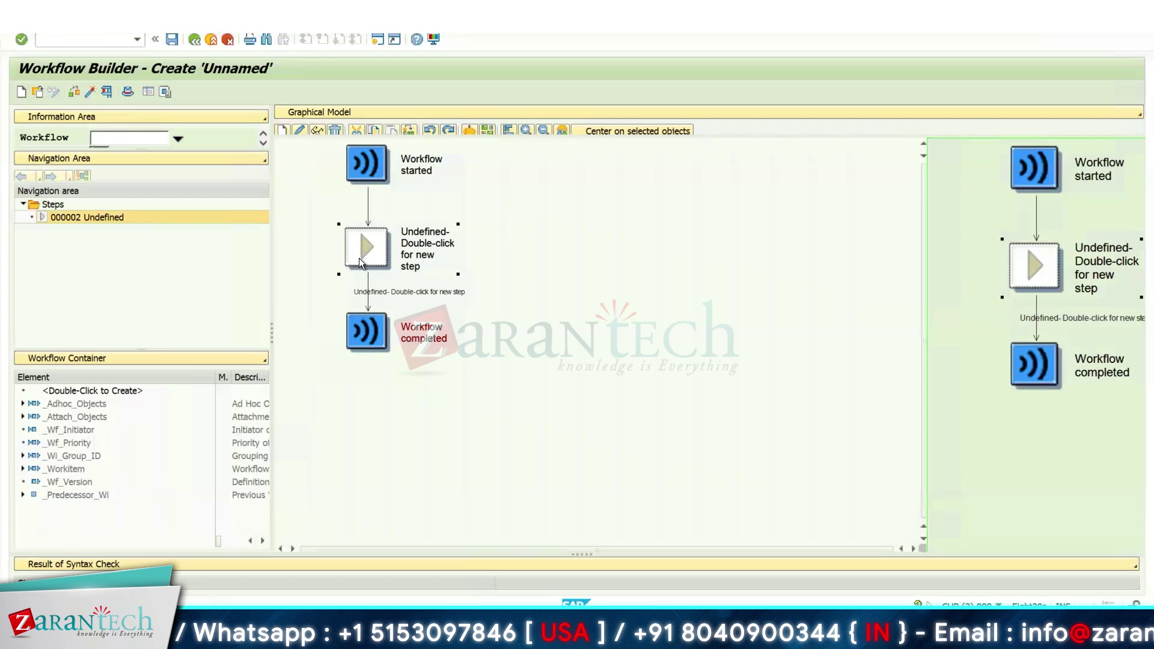
pyautogui.rightClick(354, 252)
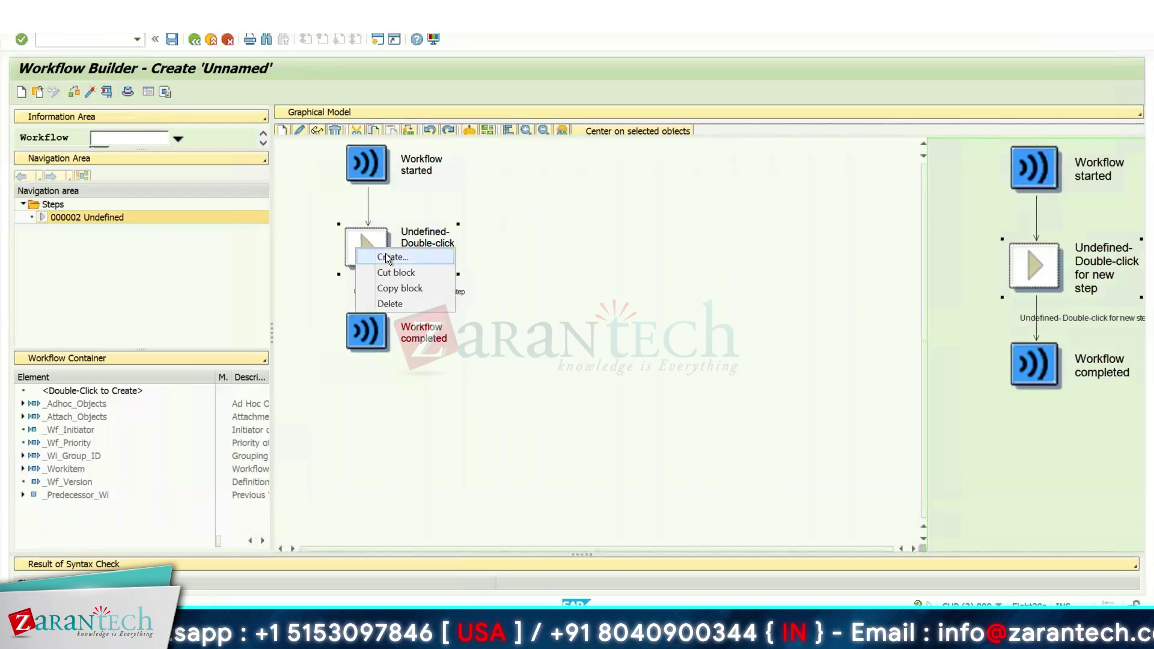
pyautogui.click(414, 255)
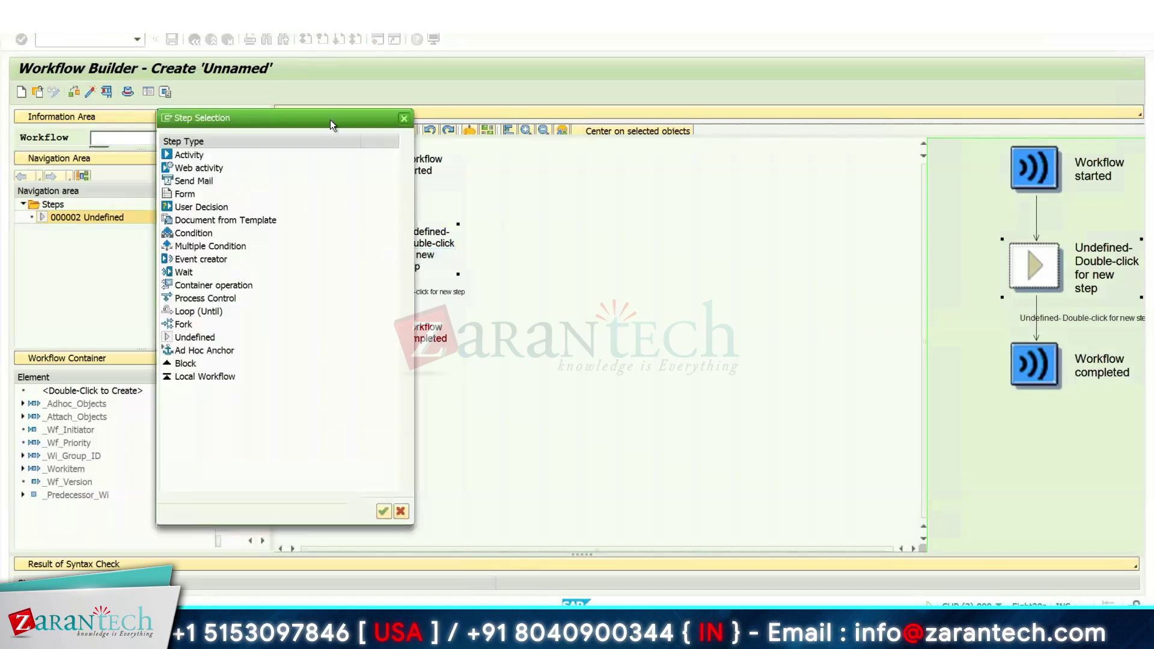
pyautogui.moveTo(336, 118); pyautogui.dragTo(668, 92)
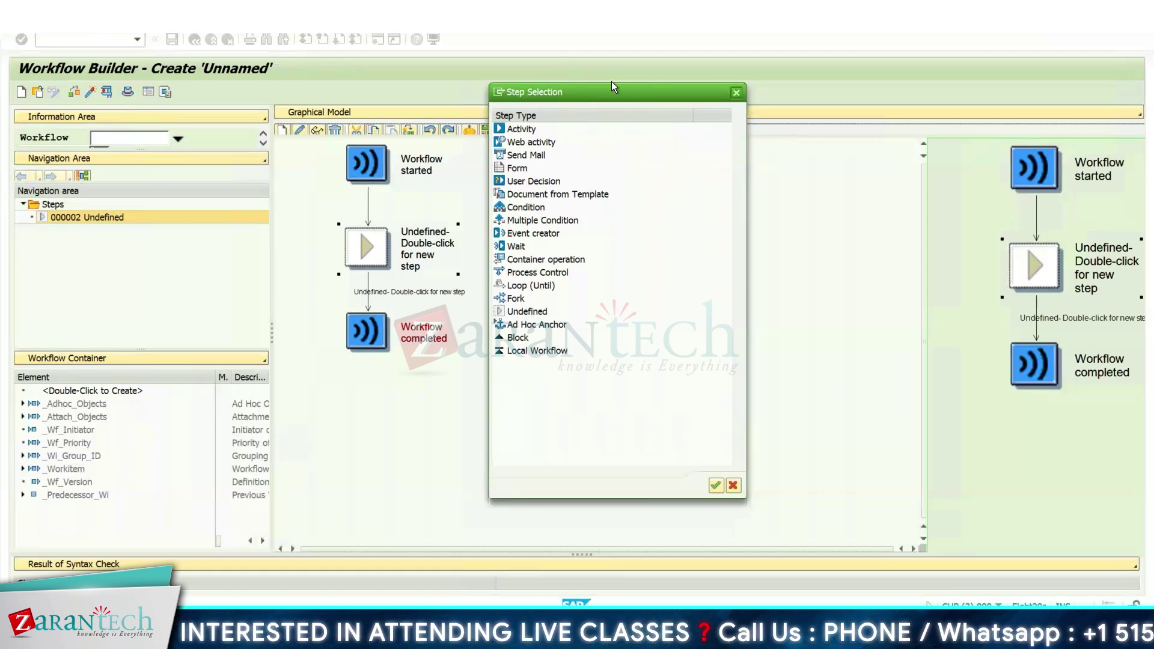
pyautogui.click(736, 93)
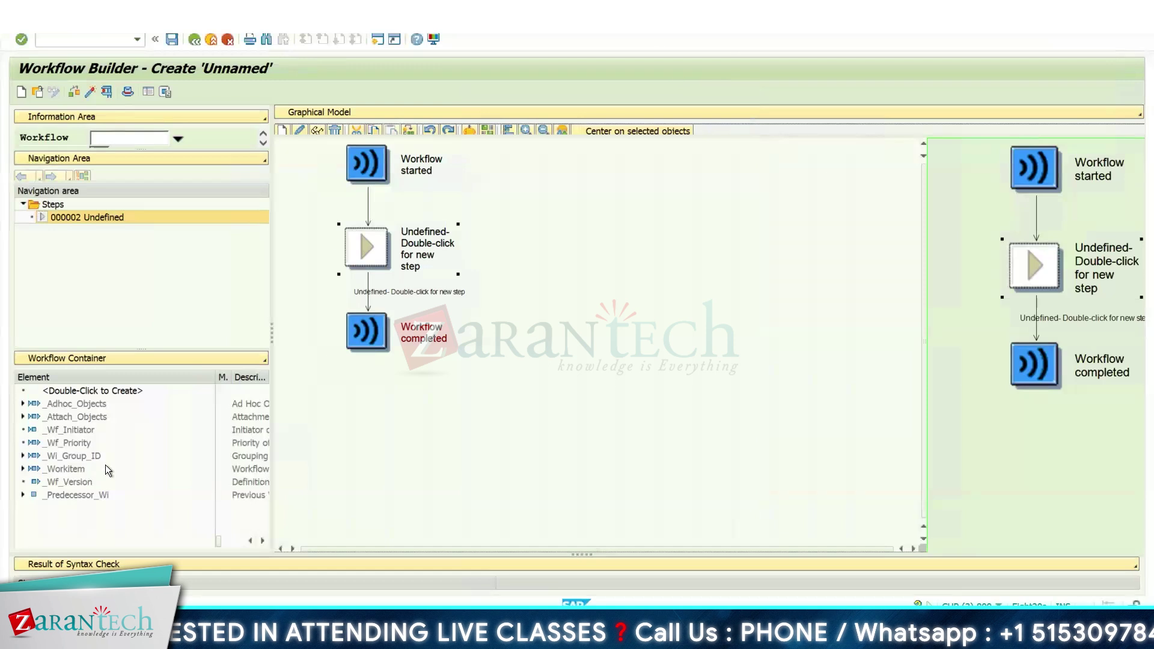
# View the step types that can be inserted in place of the workflow container, and restore the workflow container view.
pyautogui.click(205, 360)
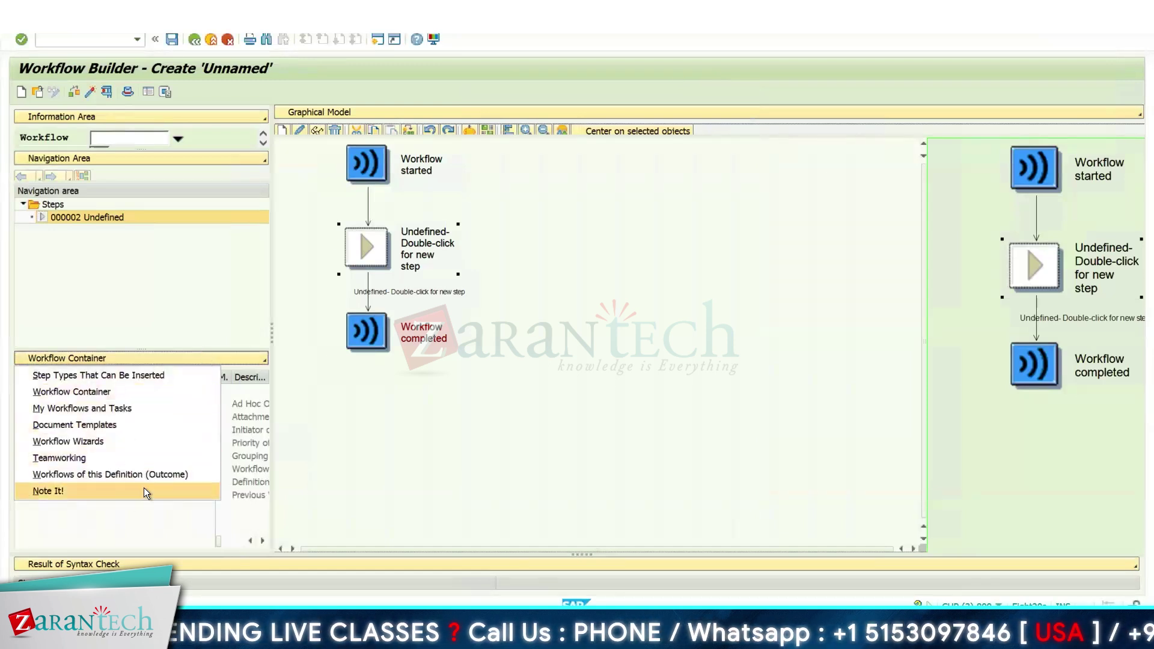
pyautogui.click(101, 379)
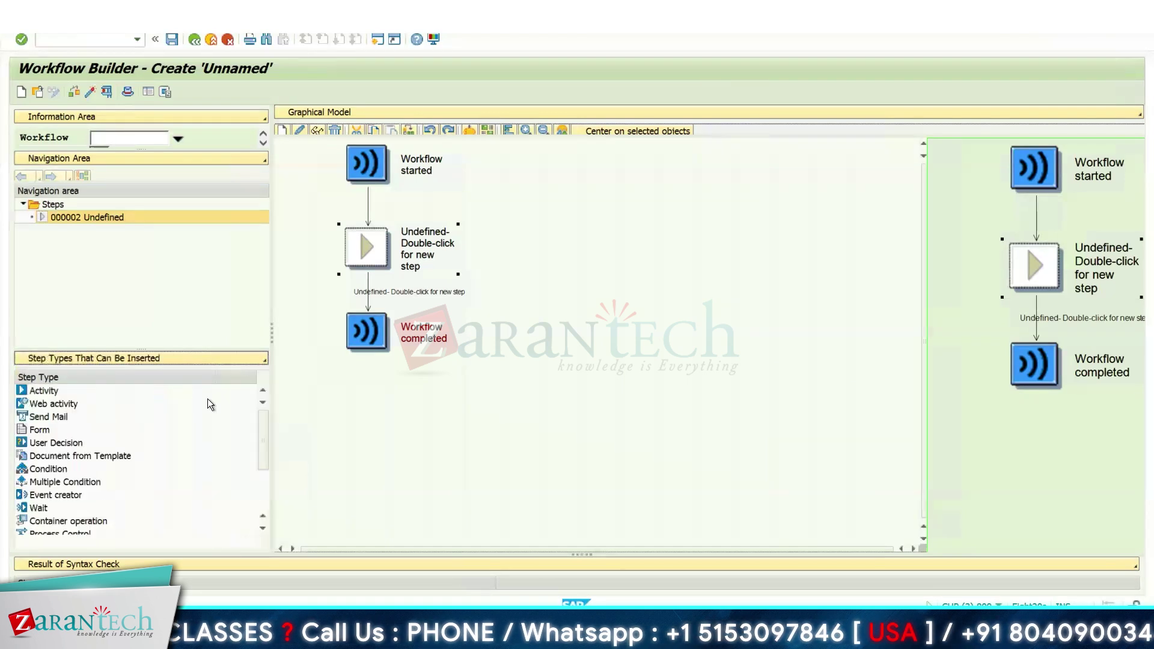
pyautogui.click(201, 358)
pyautogui.click(109, 392)
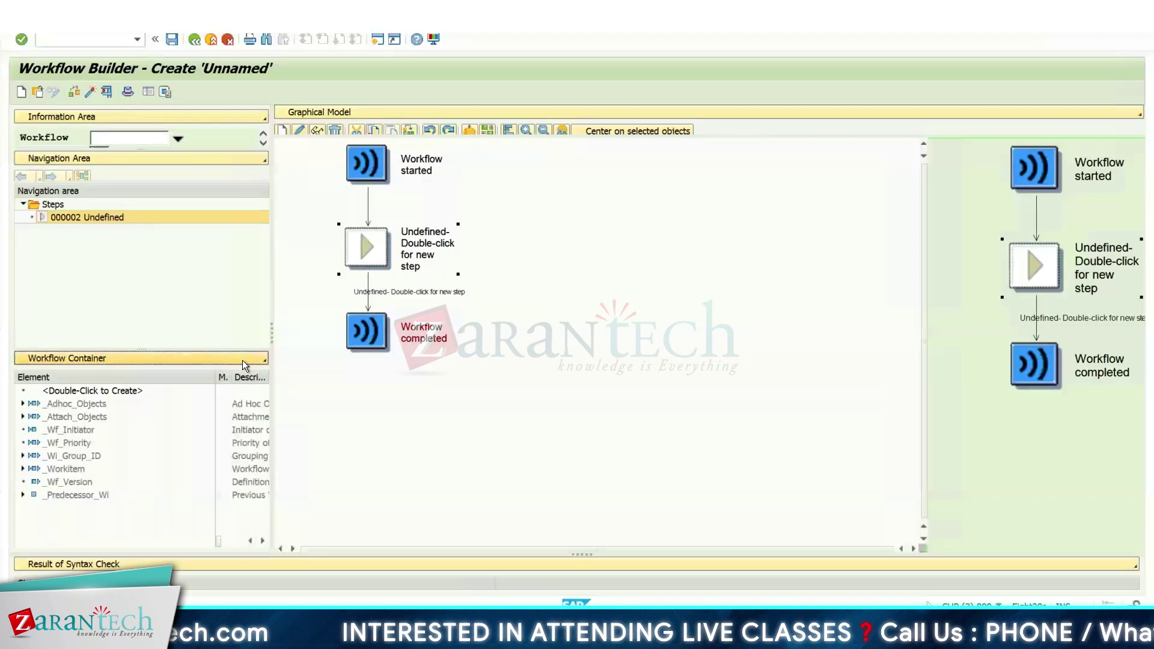
# Create a User Decision step in place of the undefined step of the workflow.
pyautogui.rightClick(376, 247)
pyautogui.click(449, 255)
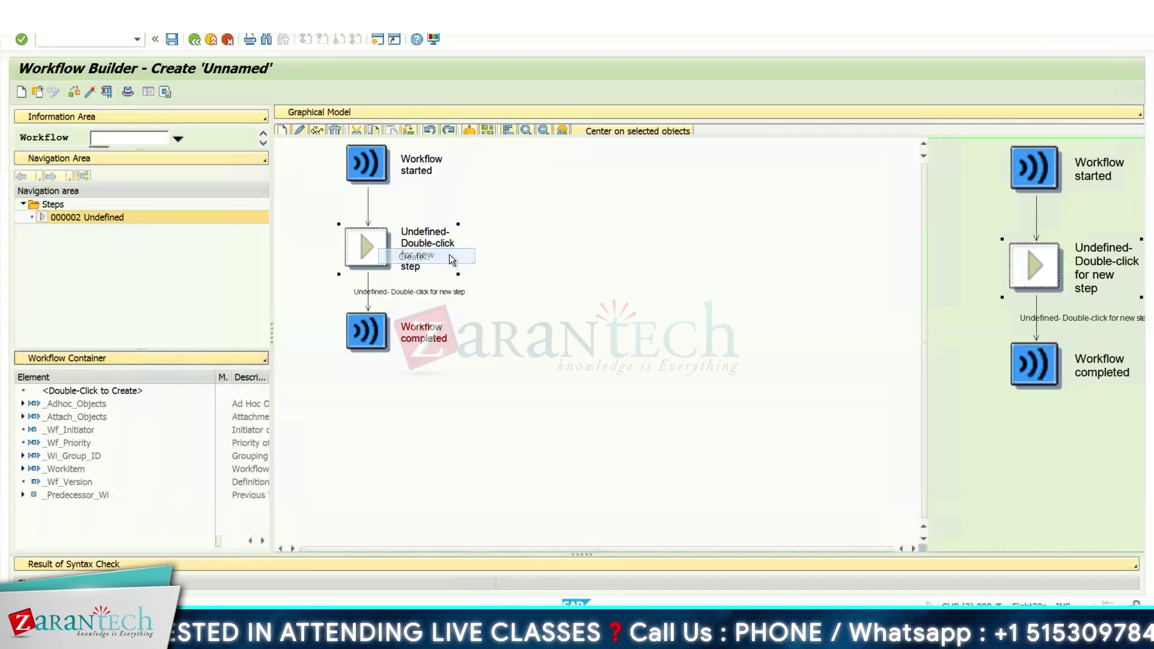
pyautogui.moveTo(338, 112); pyautogui.dragTo(652, 88)
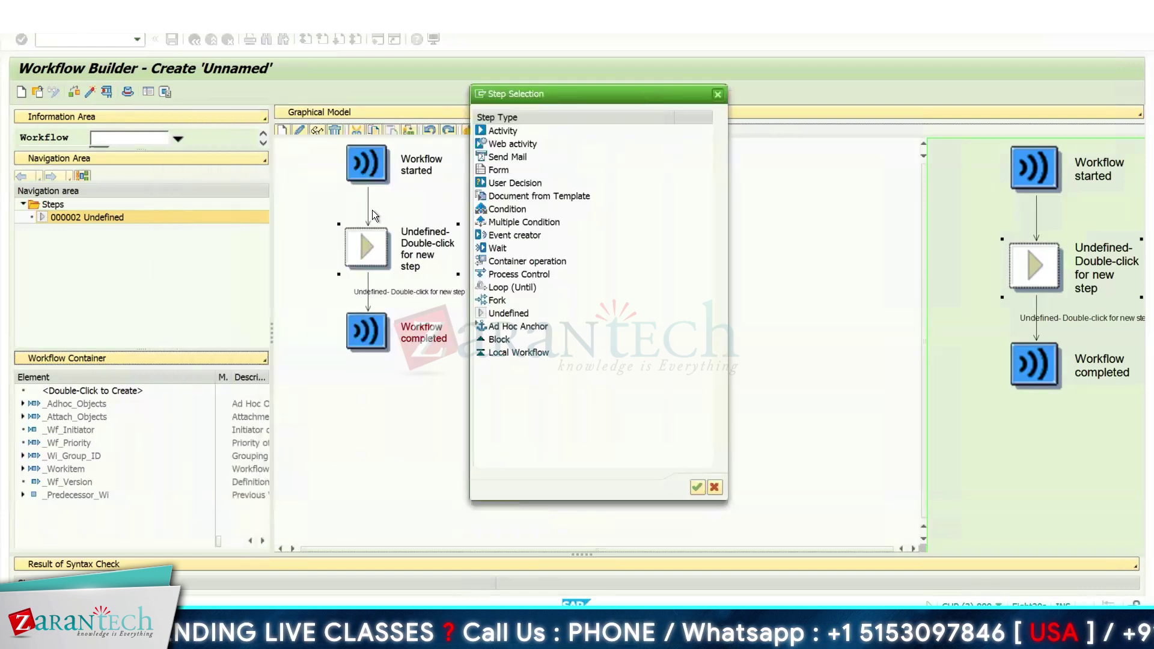
pyautogui.doubleClick(531, 180)
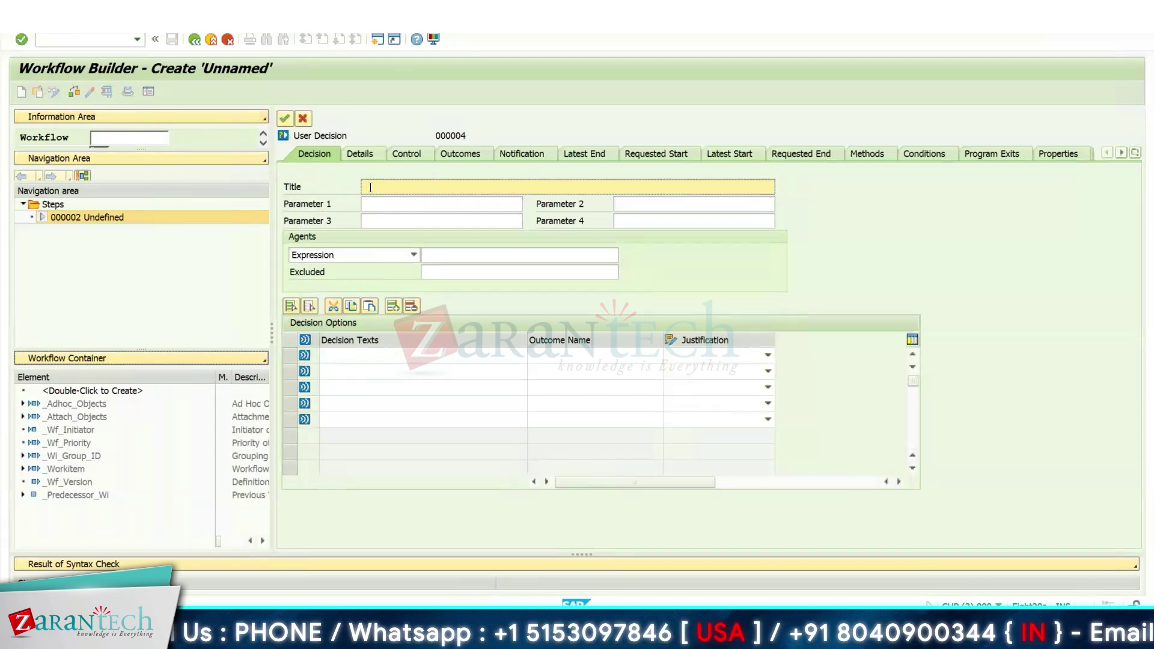
# Enter "Approve/Reject Leave Request" as the title of the user decision.
pyautogui.click(393, 191)
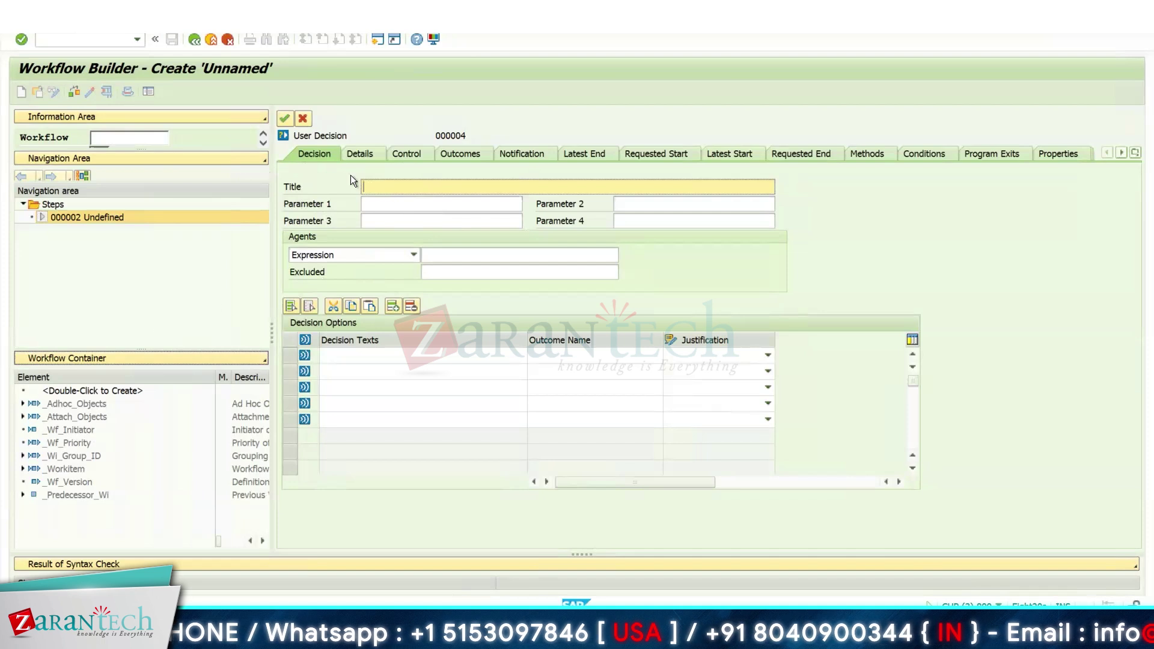
pyautogui.write('Appro')
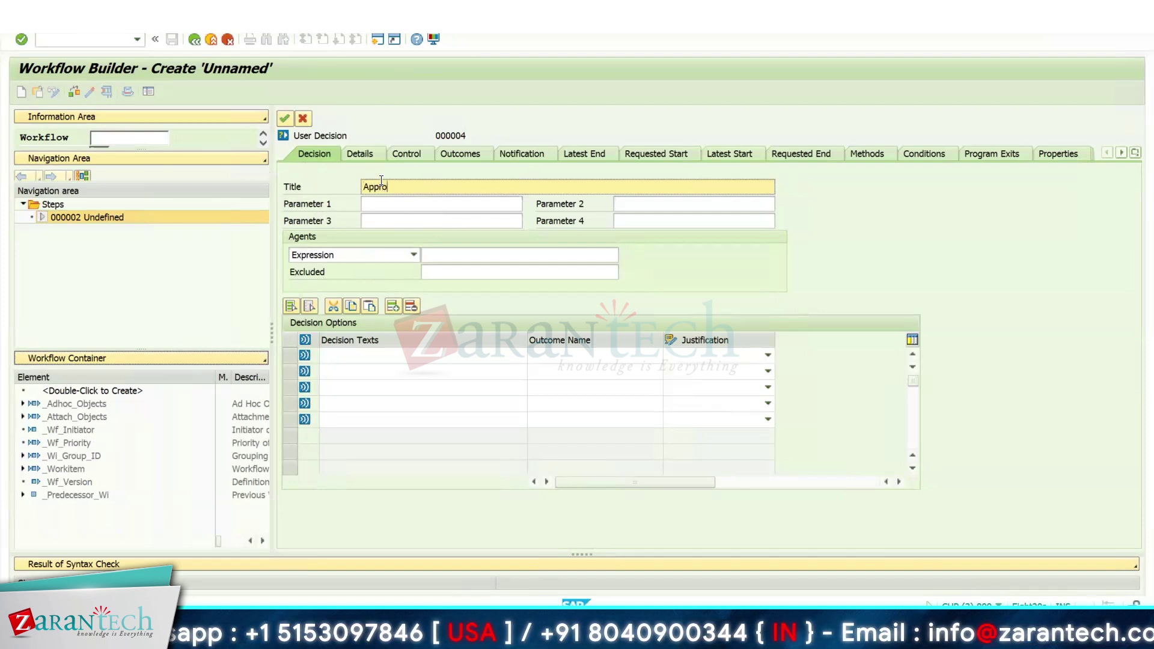
pyautogui.write('ve')
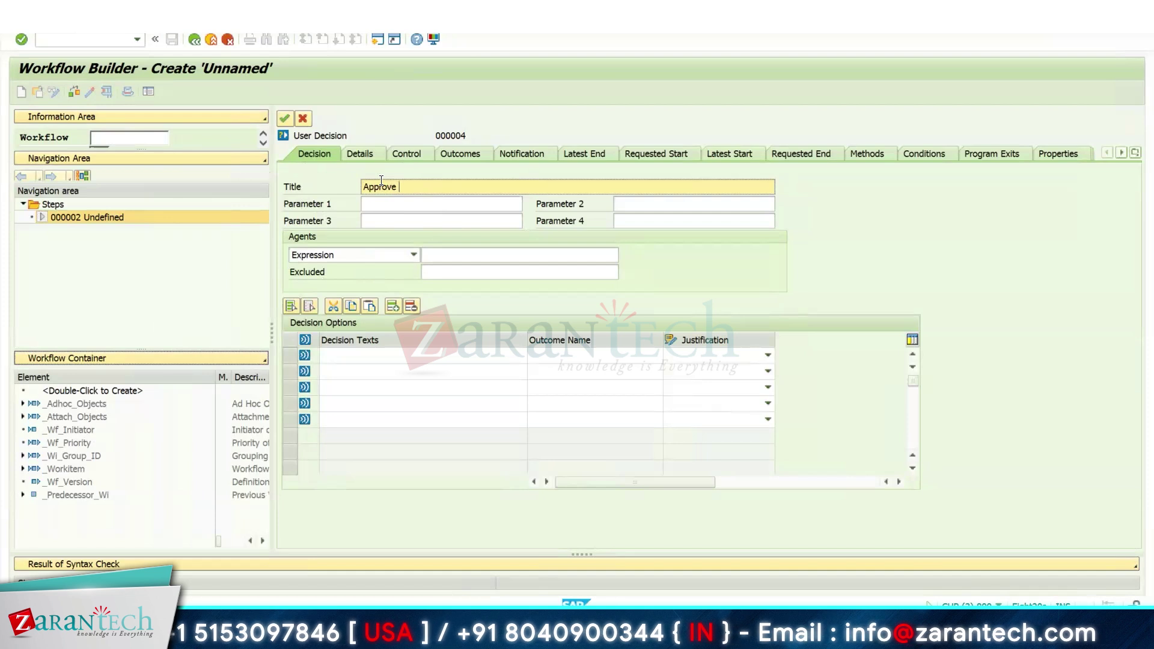
pyautogui.write('/')
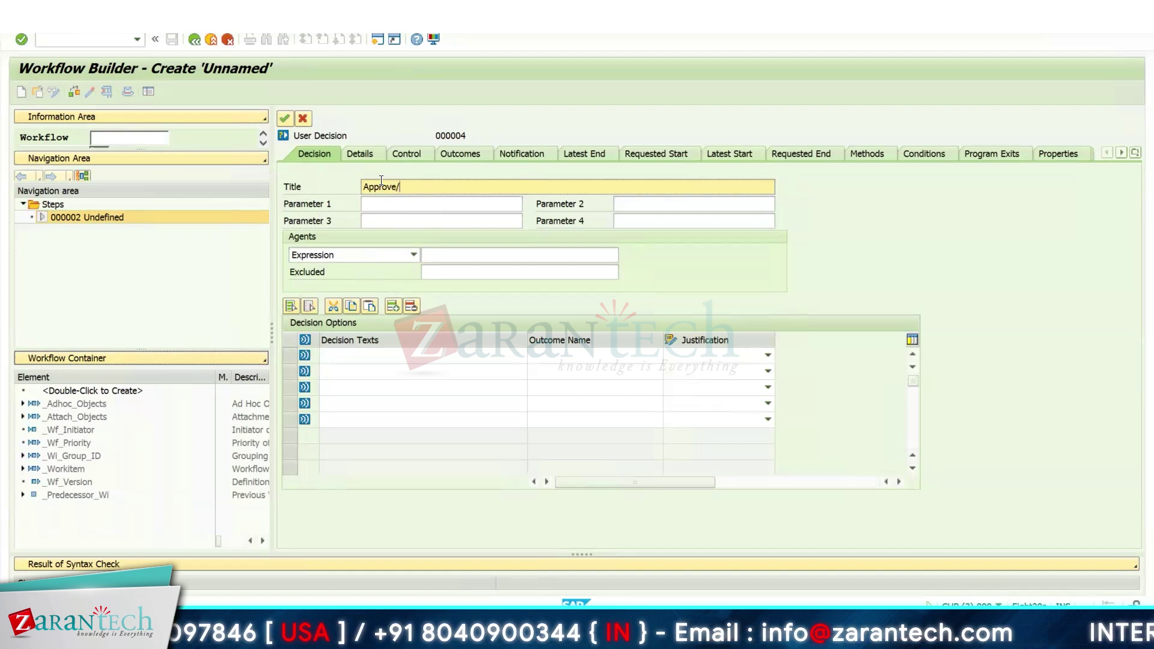
pyautogui.write('Reject ')
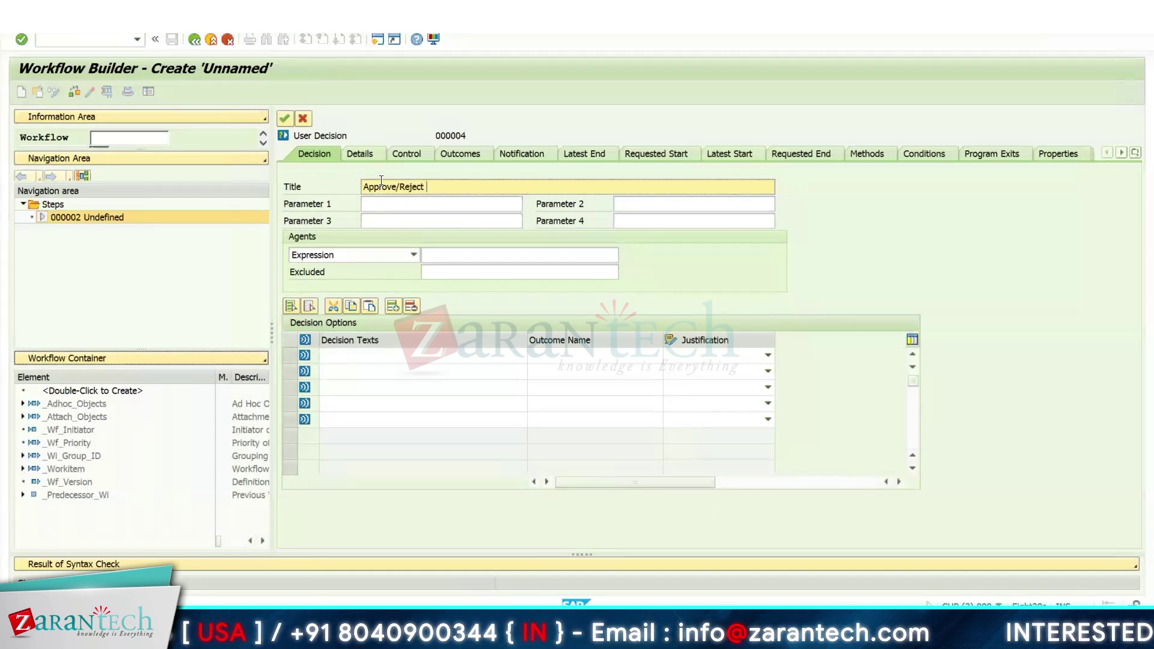
pyautogui.write('LEave R')
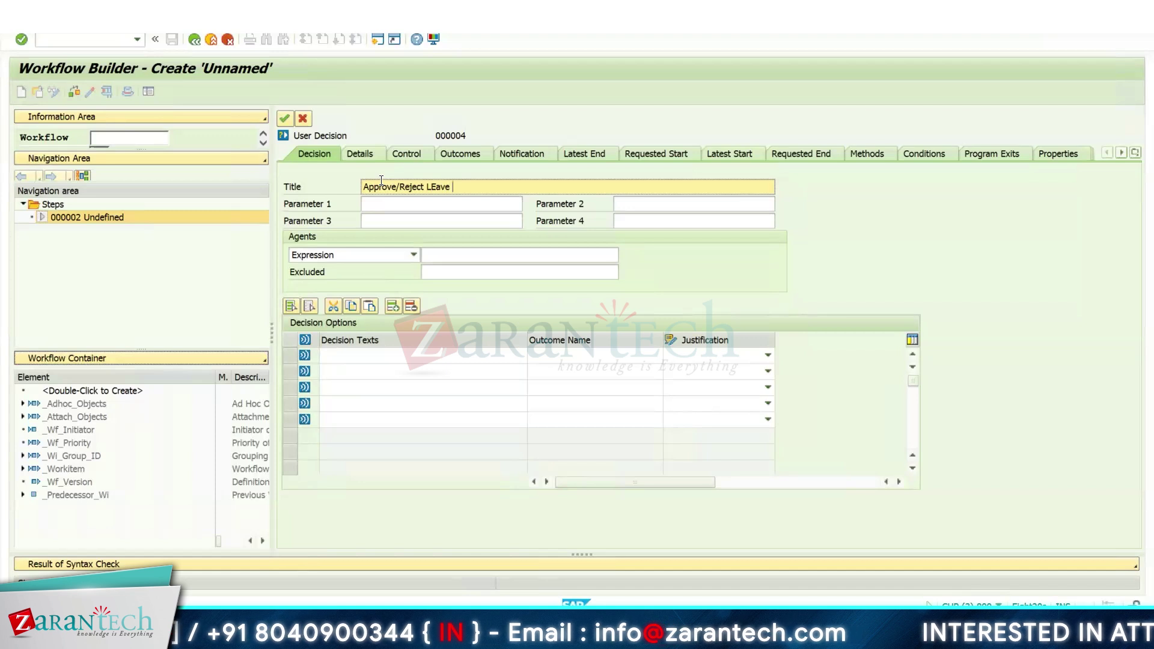
pyautogui.press('BackSpace')
pyautogui.press('BackSpace')
pyautogui.press('BackSpace')
pyautogui.press('BackSpace')
pyautogui.press('BackSpace')
pyautogui.press('BackSpace')
pyautogui.write('eave Request')
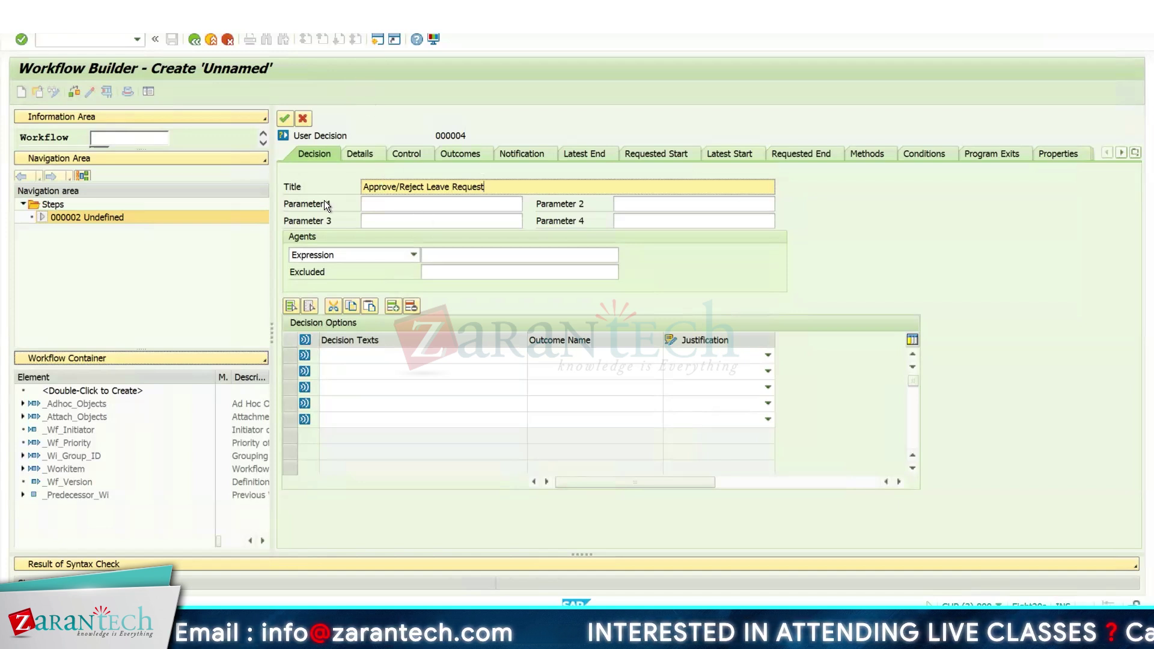
# Look through the container expressions available for Parameter 1 of the user decision without selecting one.
pyautogui.click(468, 201)
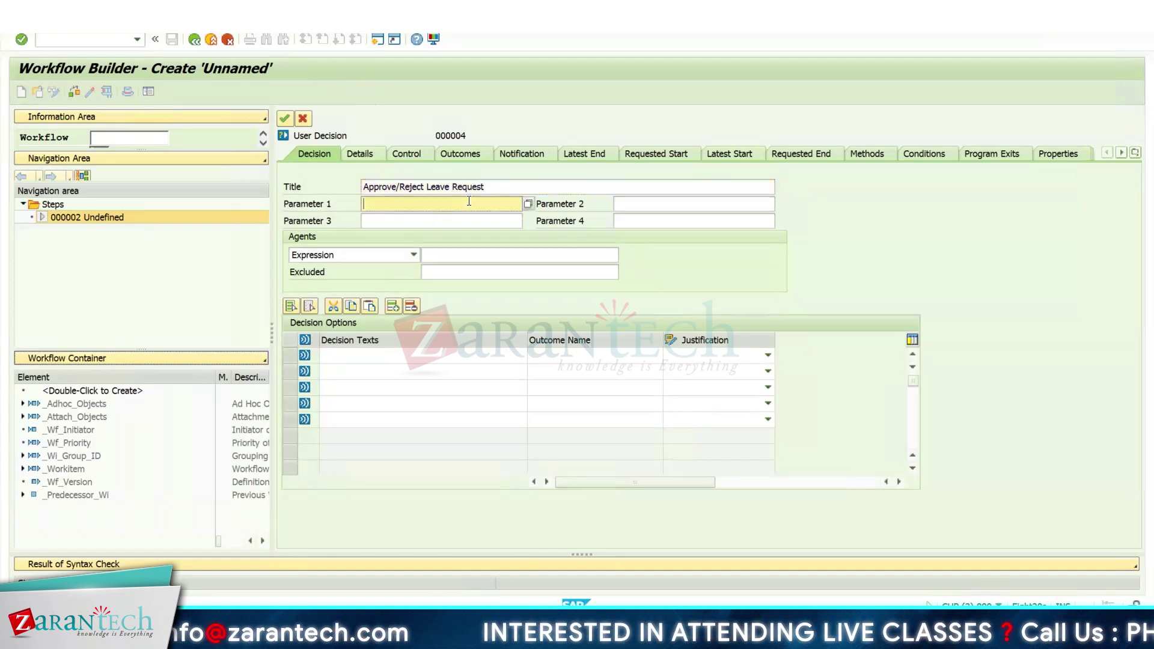
pyautogui.click(529, 204)
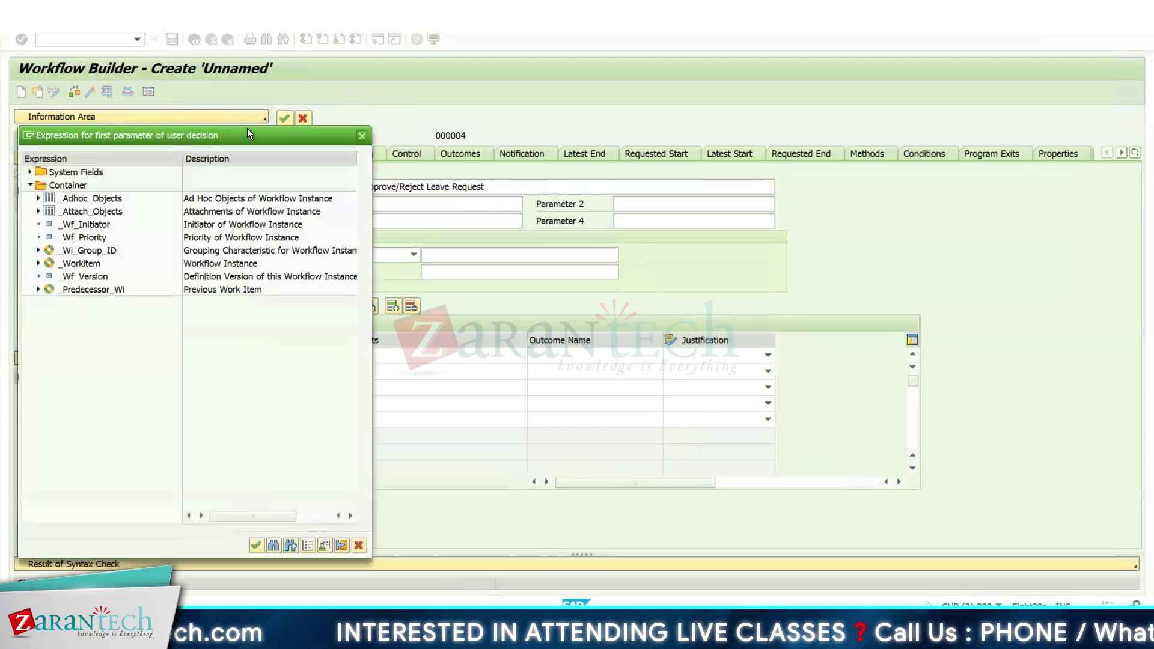
pyautogui.moveTo(438, 121); pyautogui.dragTo(561, 114)
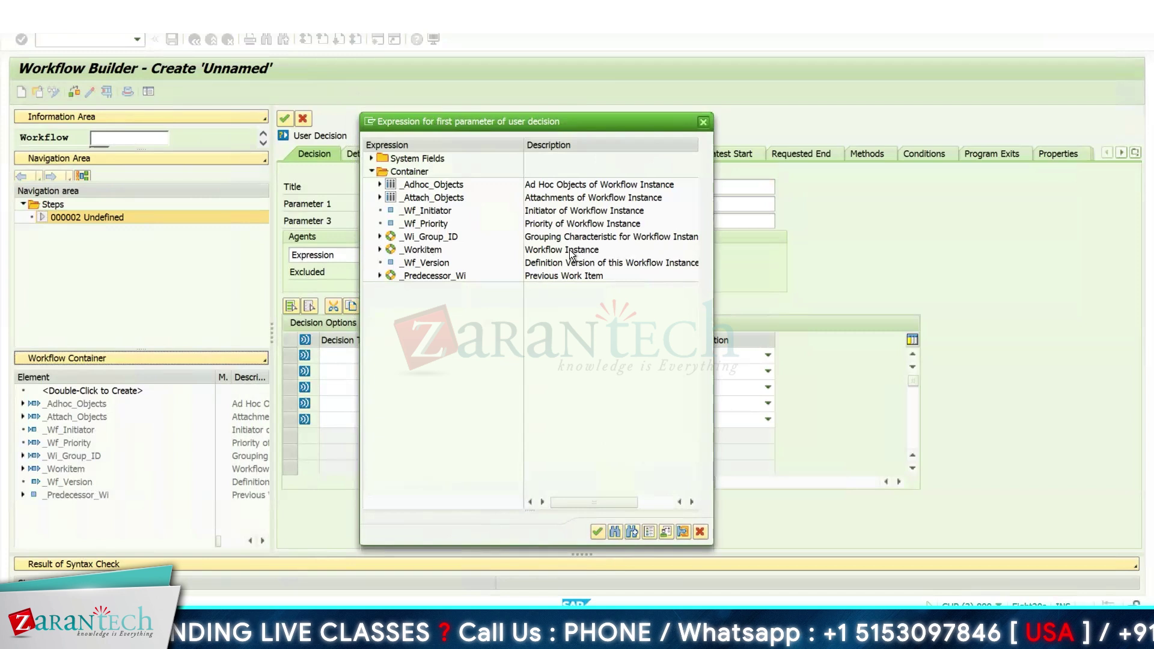
pyautogui.click(703, 122)
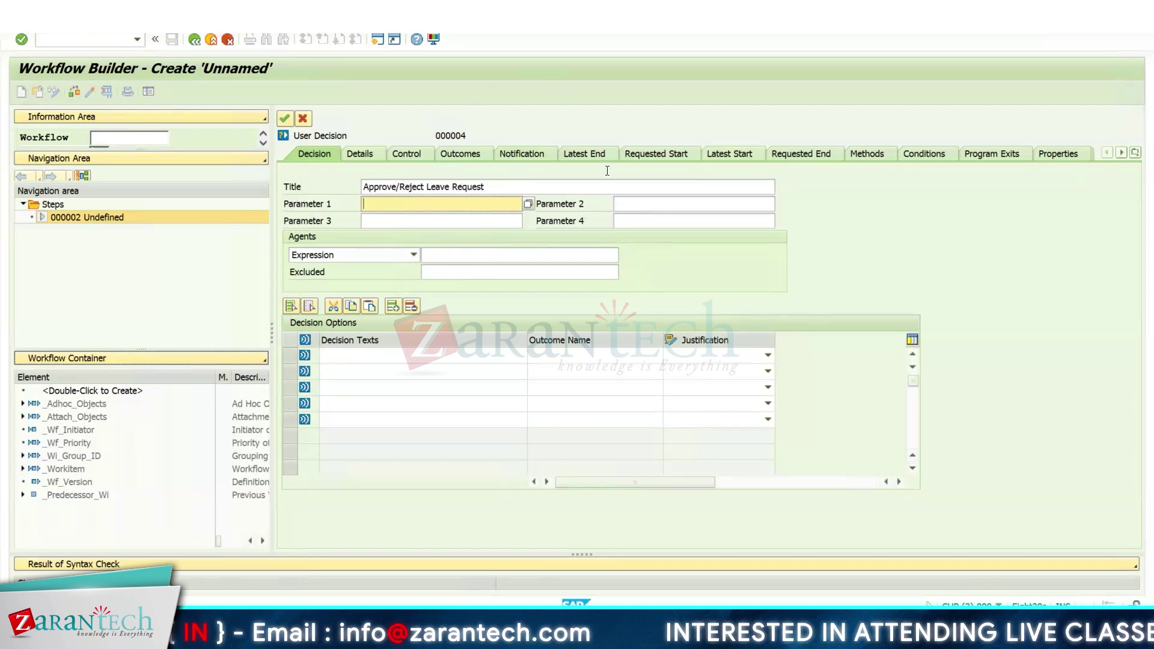
# Assign the workflow initiator (expression) as the agent of the user decision.
pyautogui.click(344, 259)
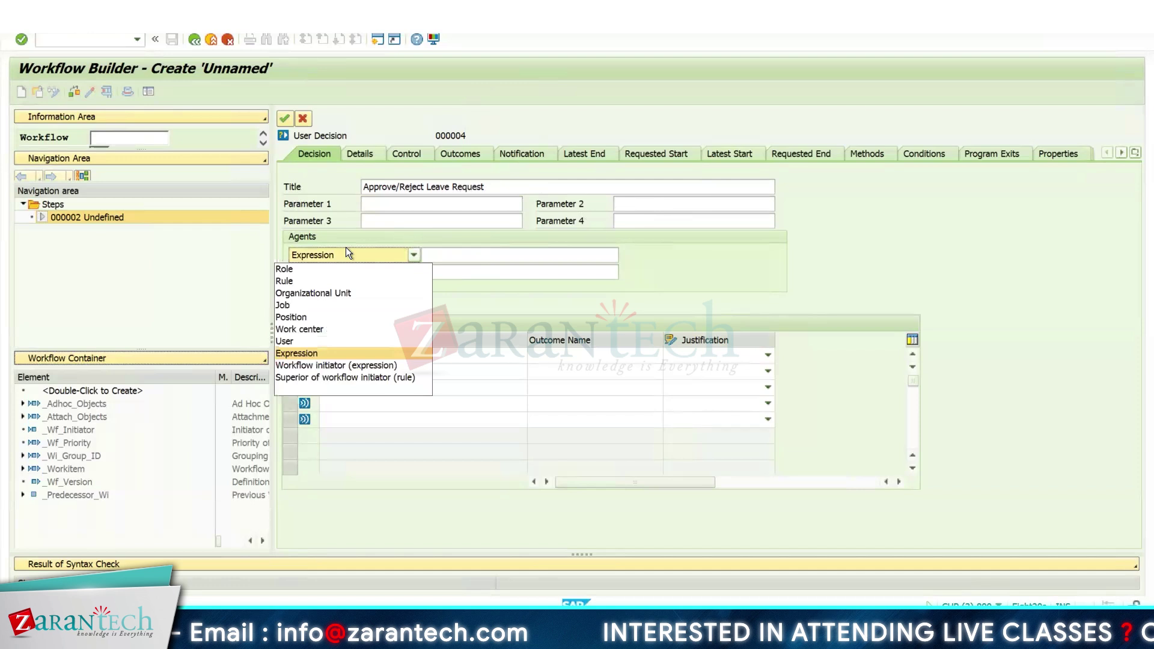
pyautogui.click(352, 365)
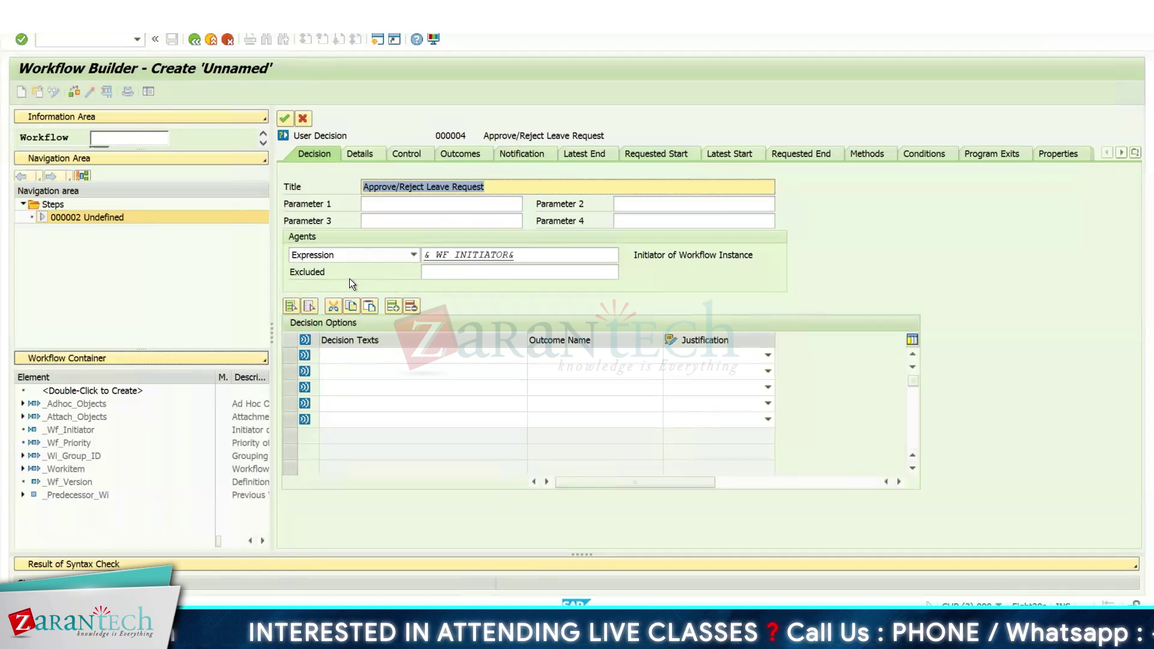
pyautogui.click(341, 253)
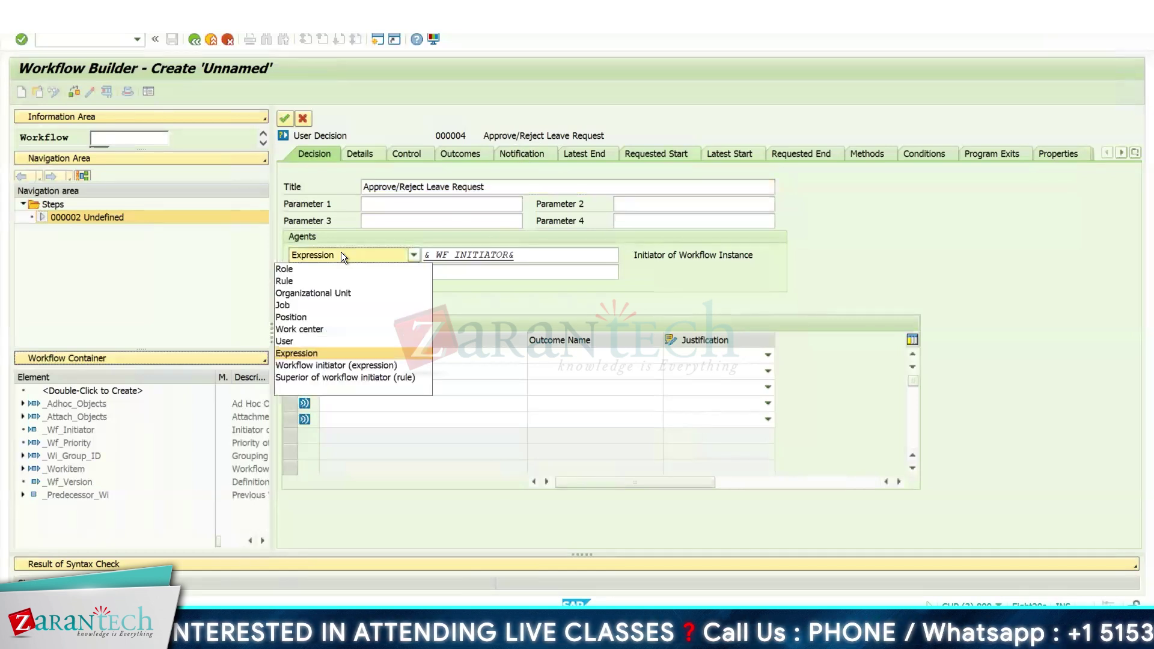
pyautogui.click(315, 338)
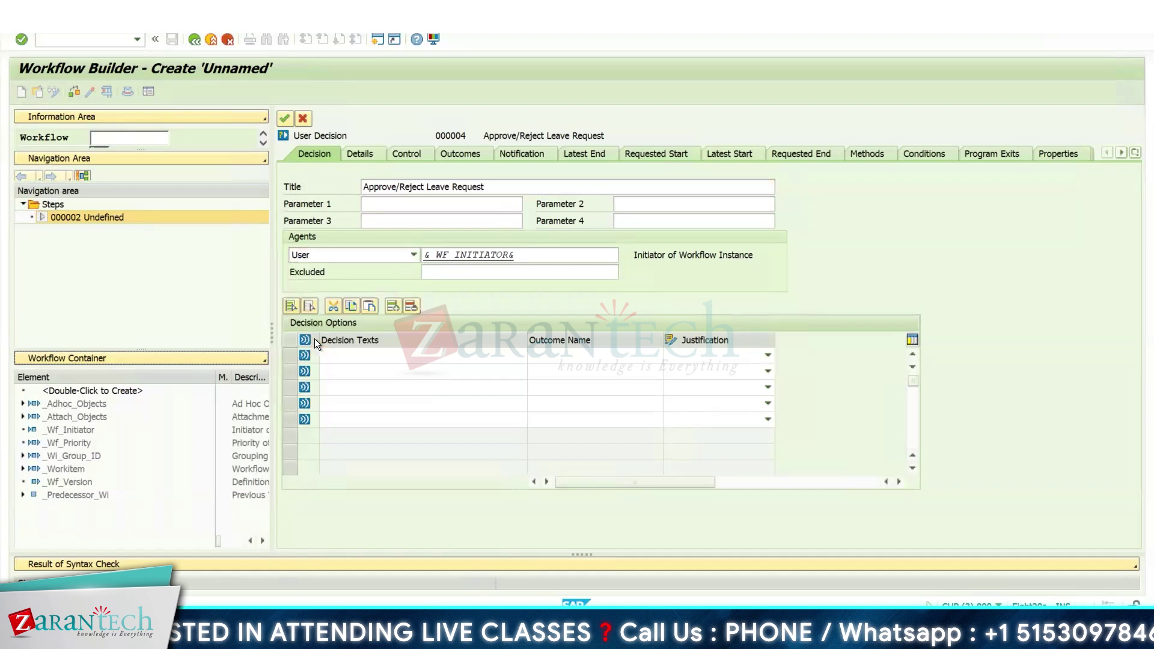
pyautogui.click(340, 257)
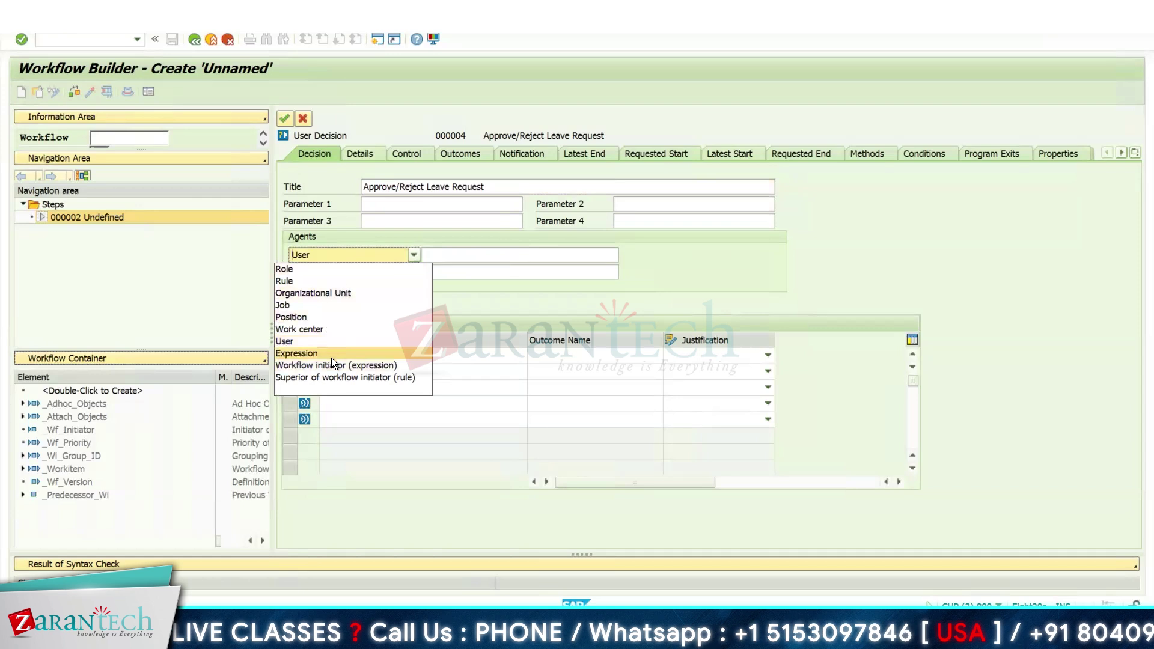
pyautogui.press('Return')
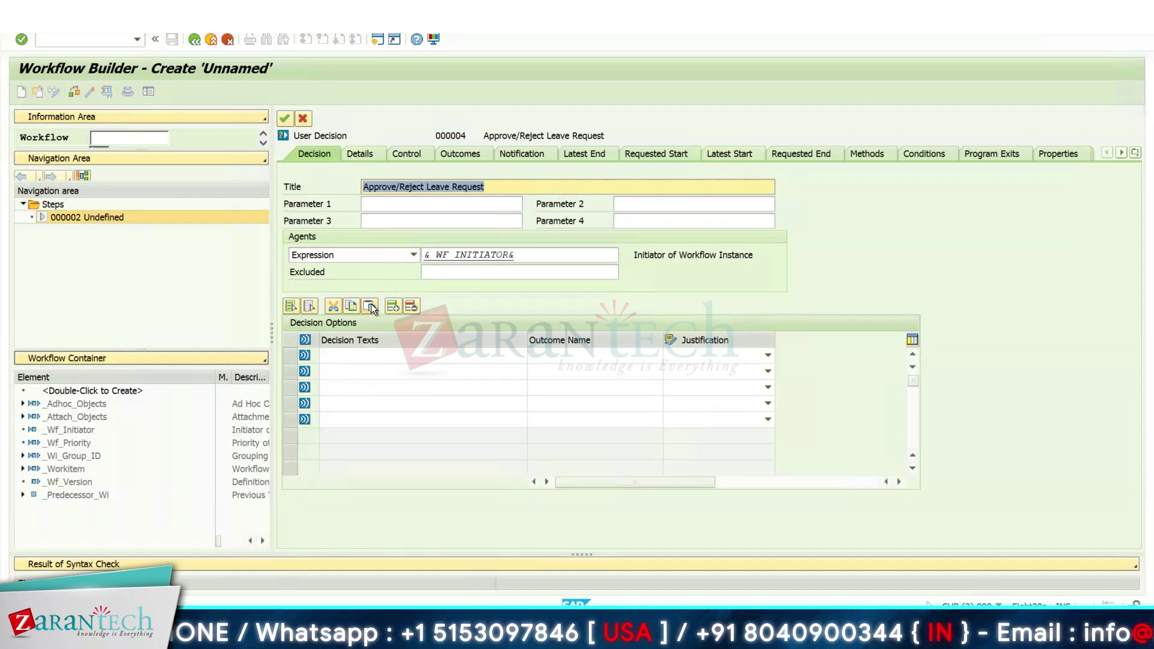
# Add a first decision option with "Approve Leave" as both decision text and outcome name.
pyautogui.click(399, 355)
pyautogui.write('A')
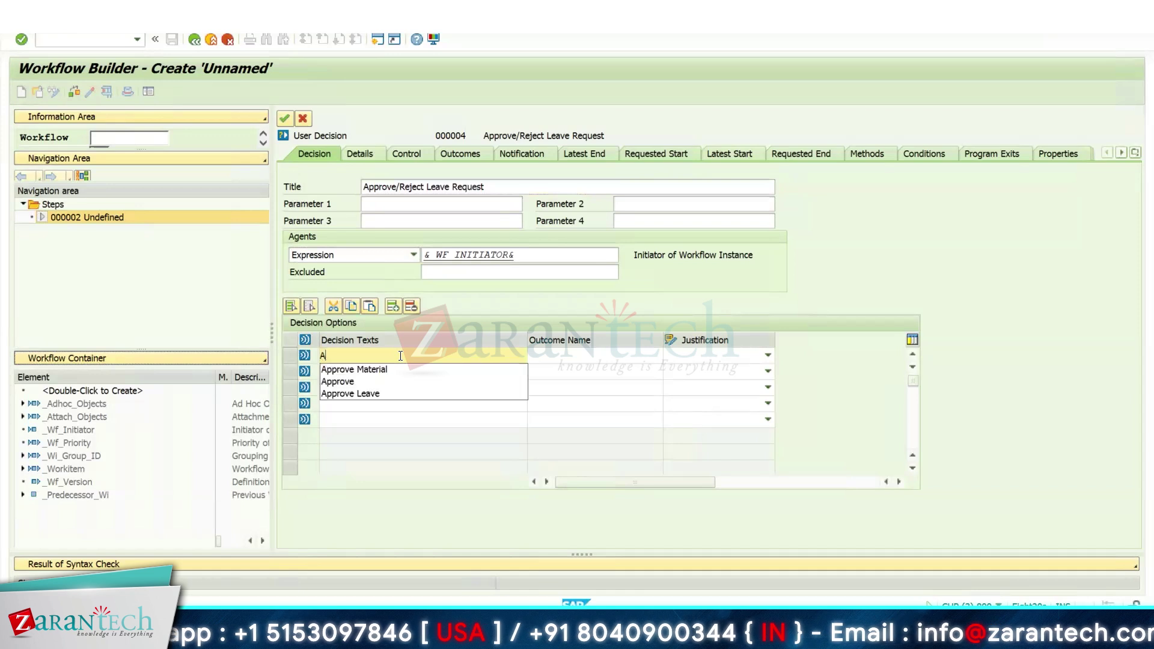
pyautogui.write('ppro')
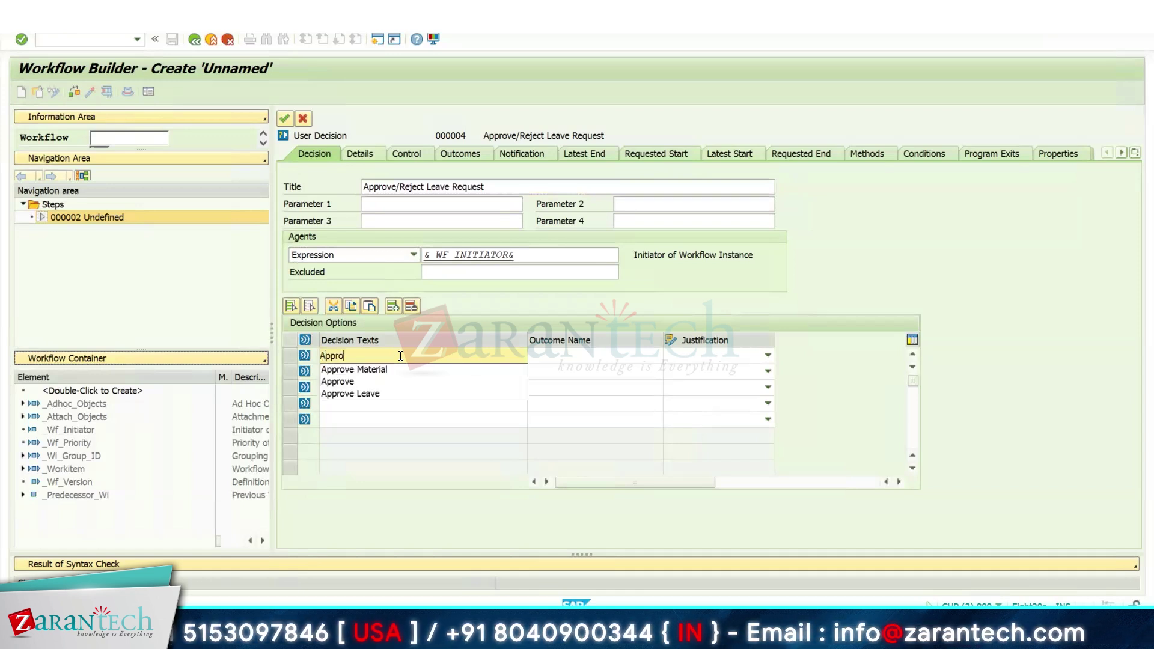
pyautogui.write('ve ')
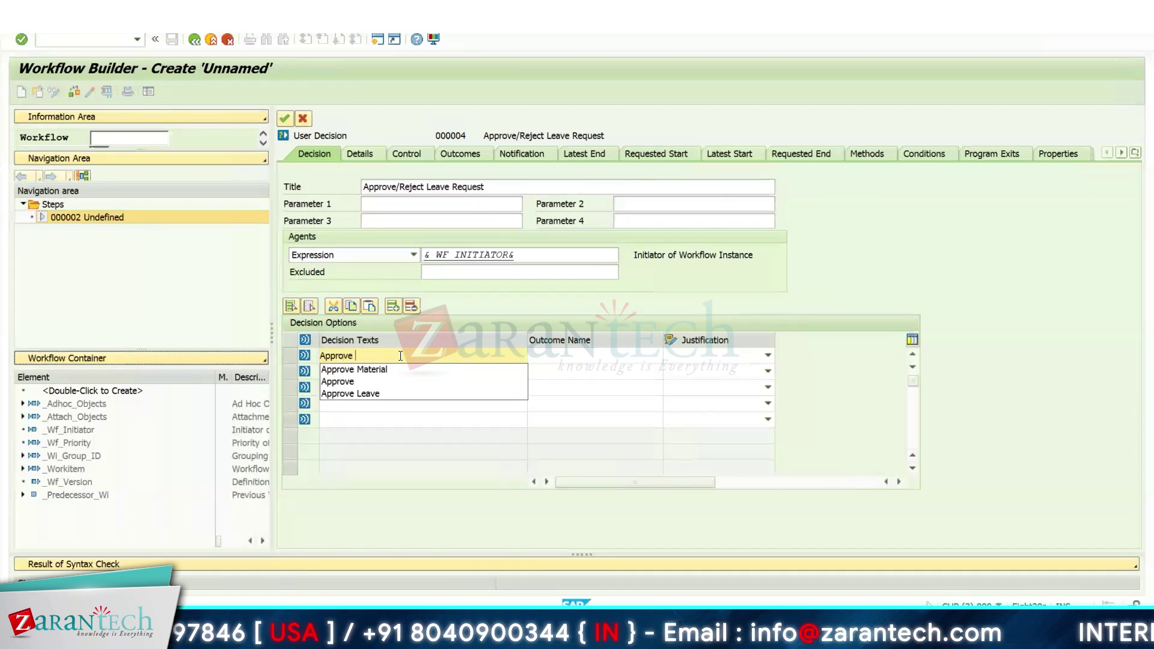
pyautogui.write('Leave')
pyautogui.press('Tab')
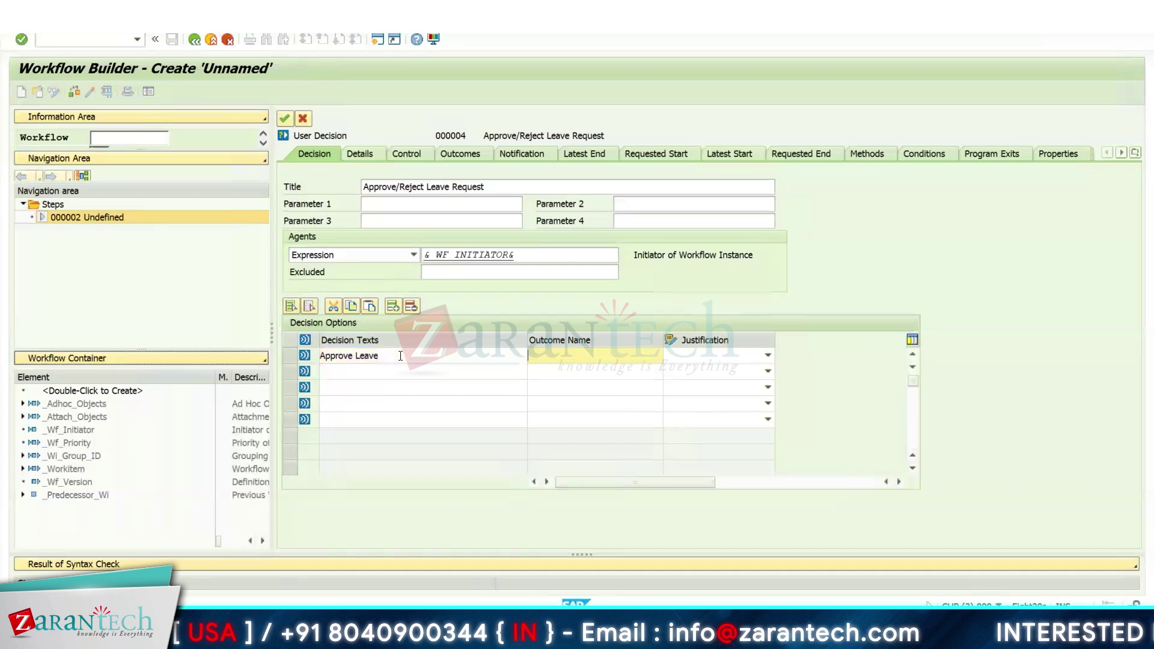
pyautogui.write('Approve Leave')
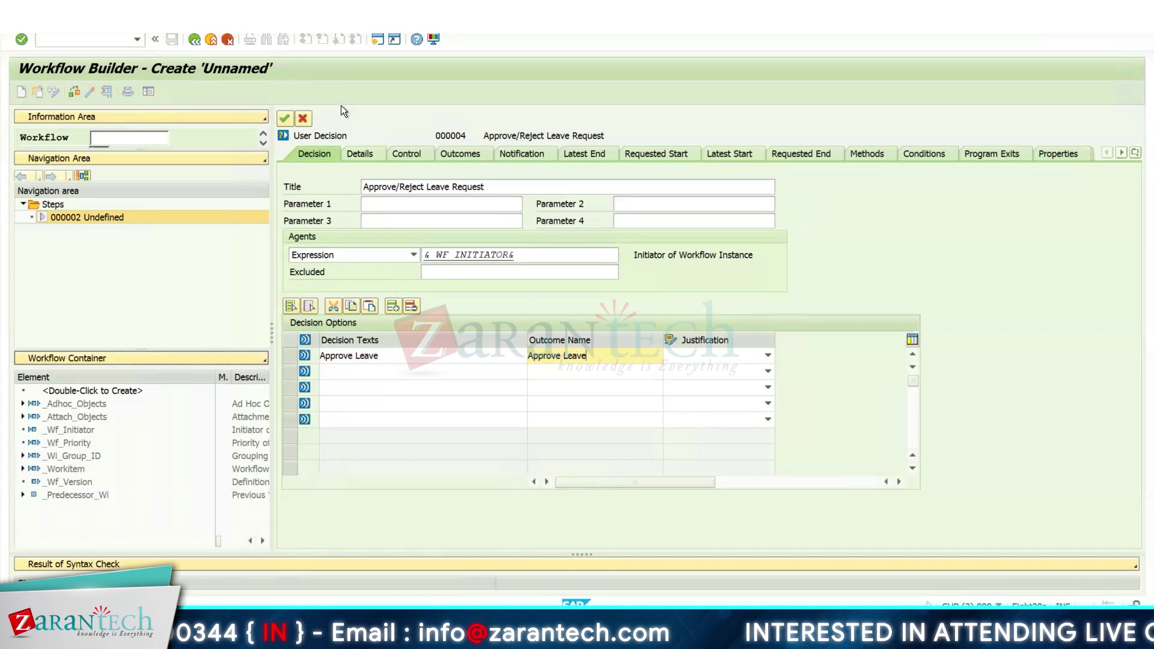
# Add a second decision option with "Reject Leave" as both decision text and outcome name, and transfer the user decision to the workflow.
pyautogui.click(392, 369)
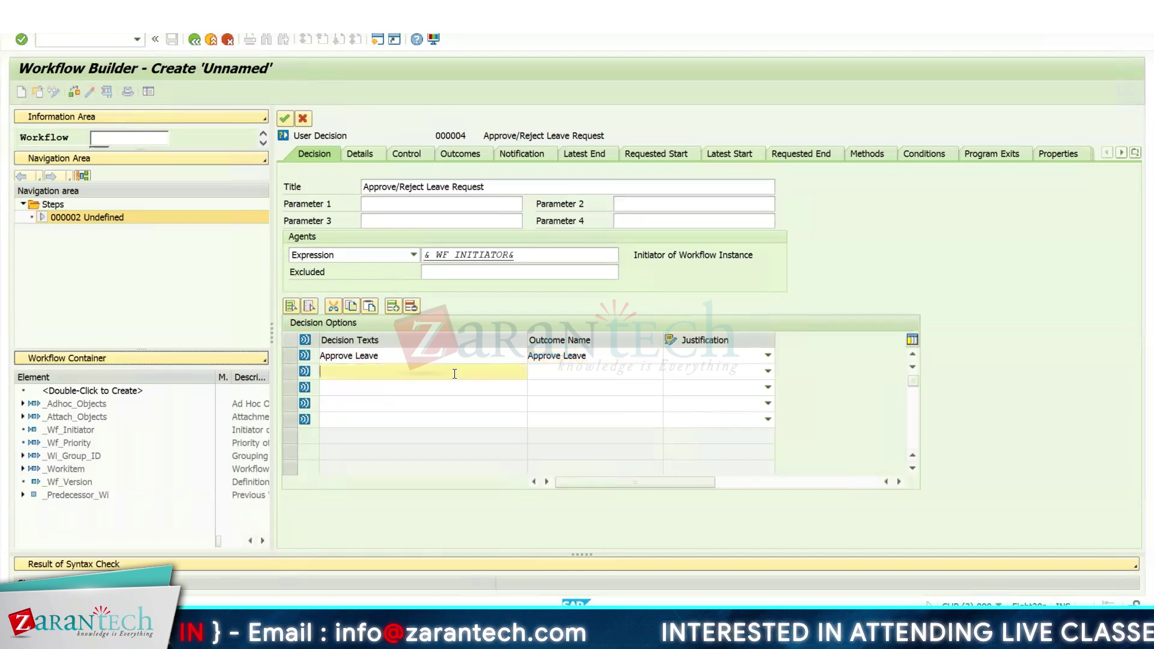
pyautogui.write('Reje')
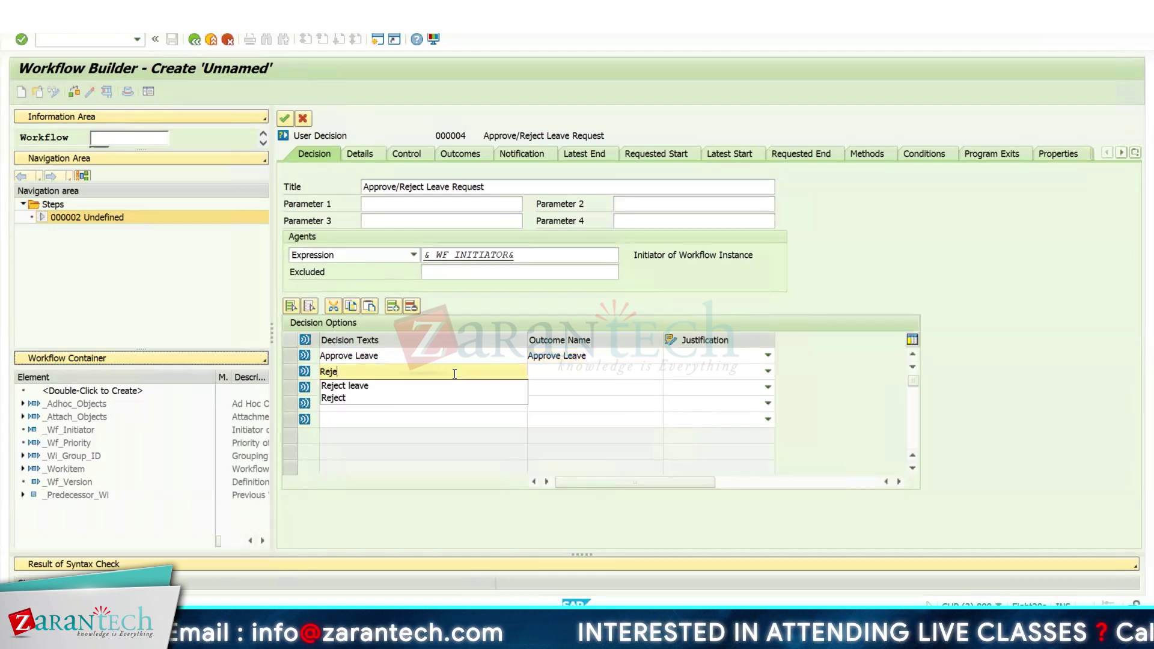
pyautogui.write('ct Leave')
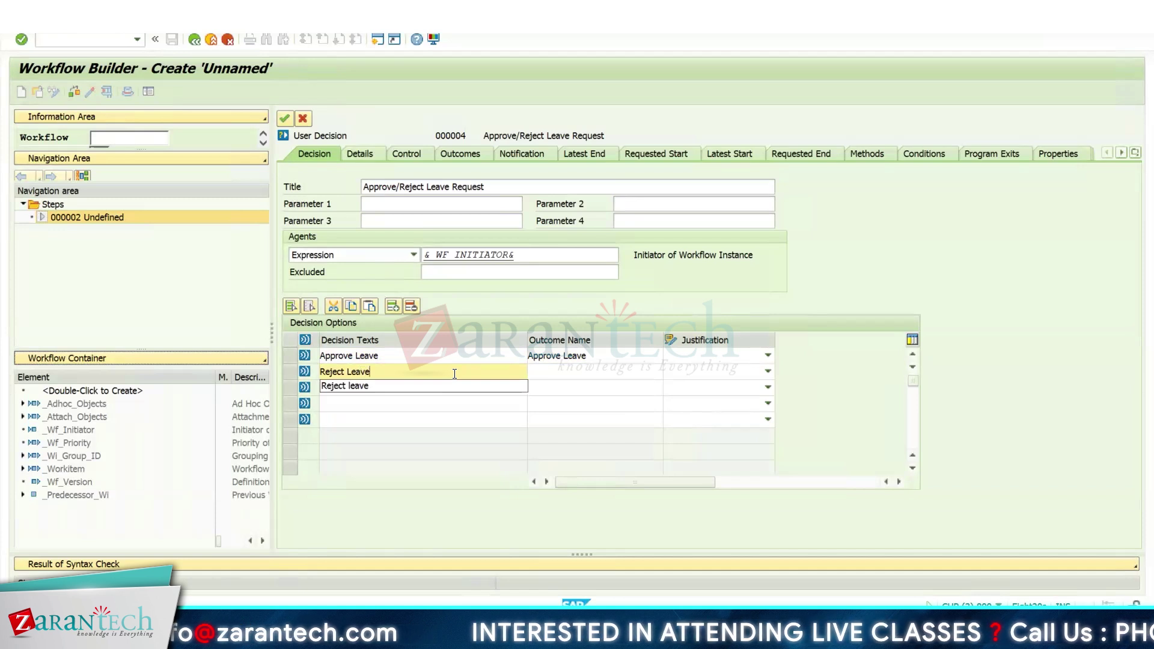
pyautogui.press('Tab')
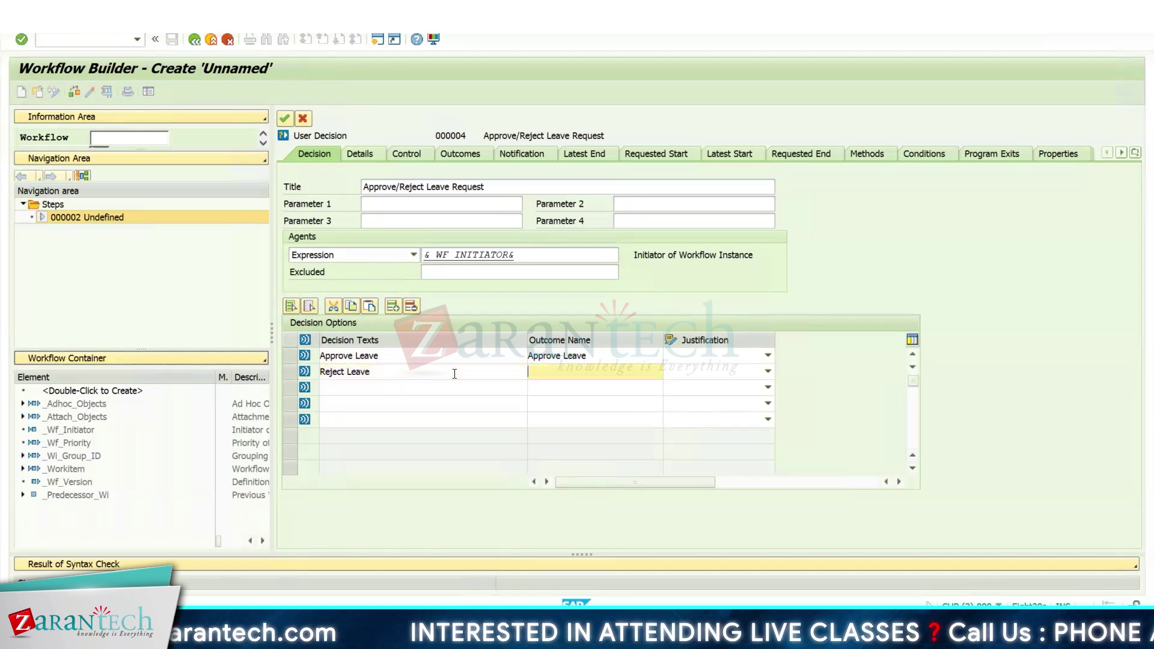
pyautogui.write('Rejec')
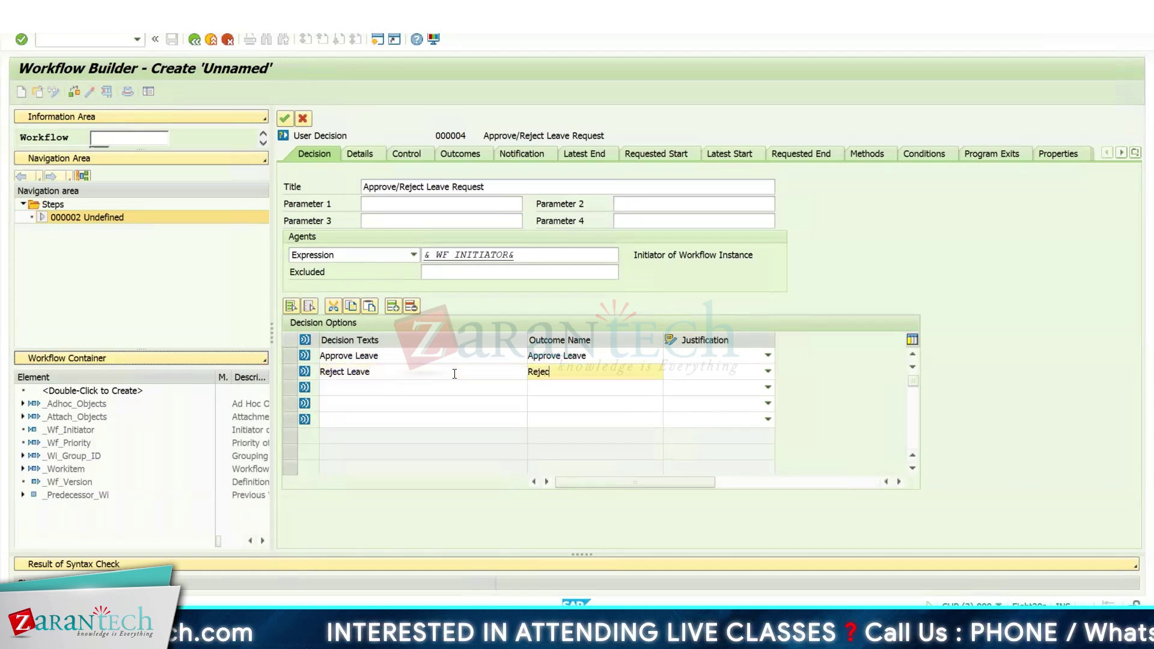
pyautogui.write('t Leave')
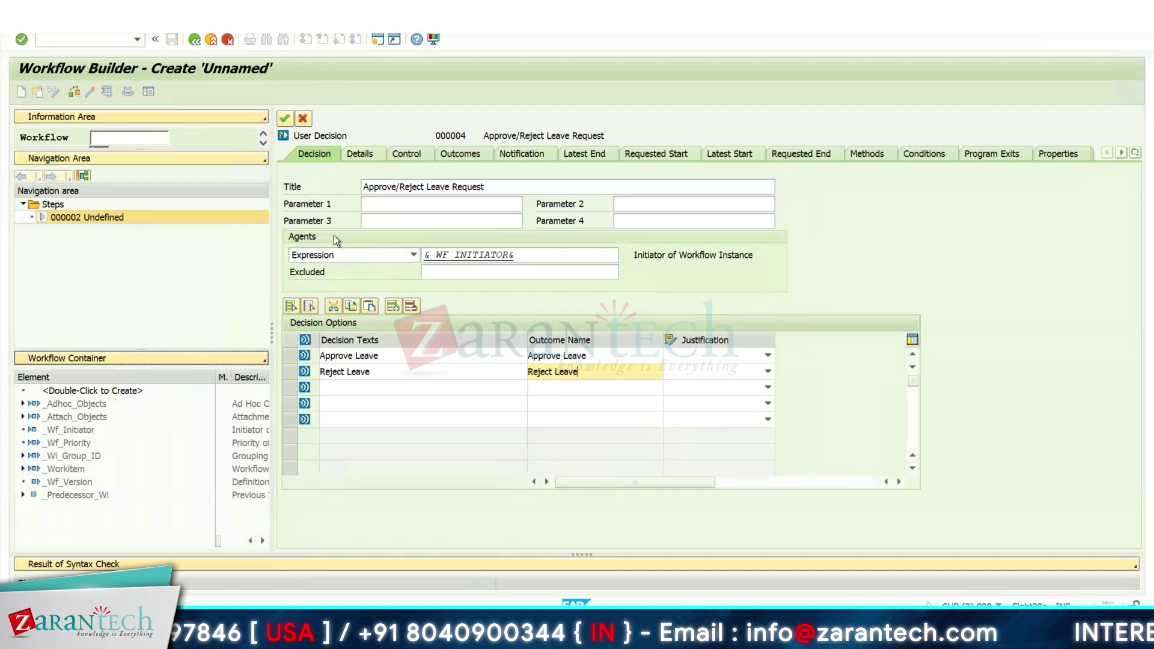
pyautogui.click(285, 119)
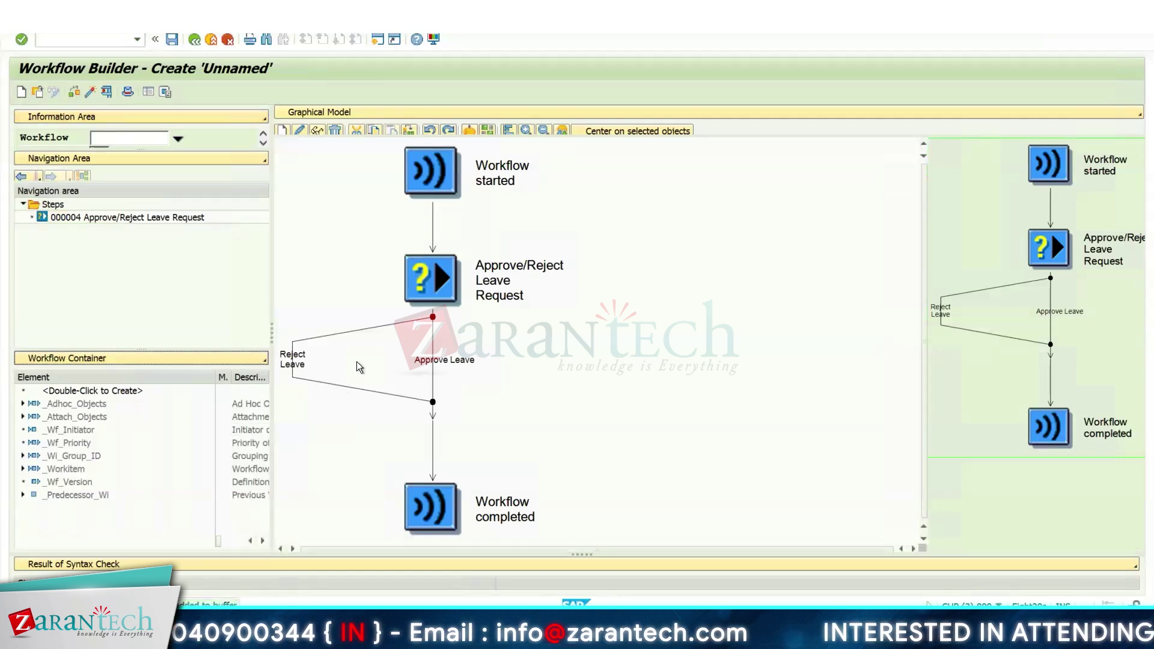
# Save the workflow with the abbreviation ZAR_WORKFLOW and the name "Workflow", accepting the proposed workbench transport request.
pyautogui.click(171, 41)
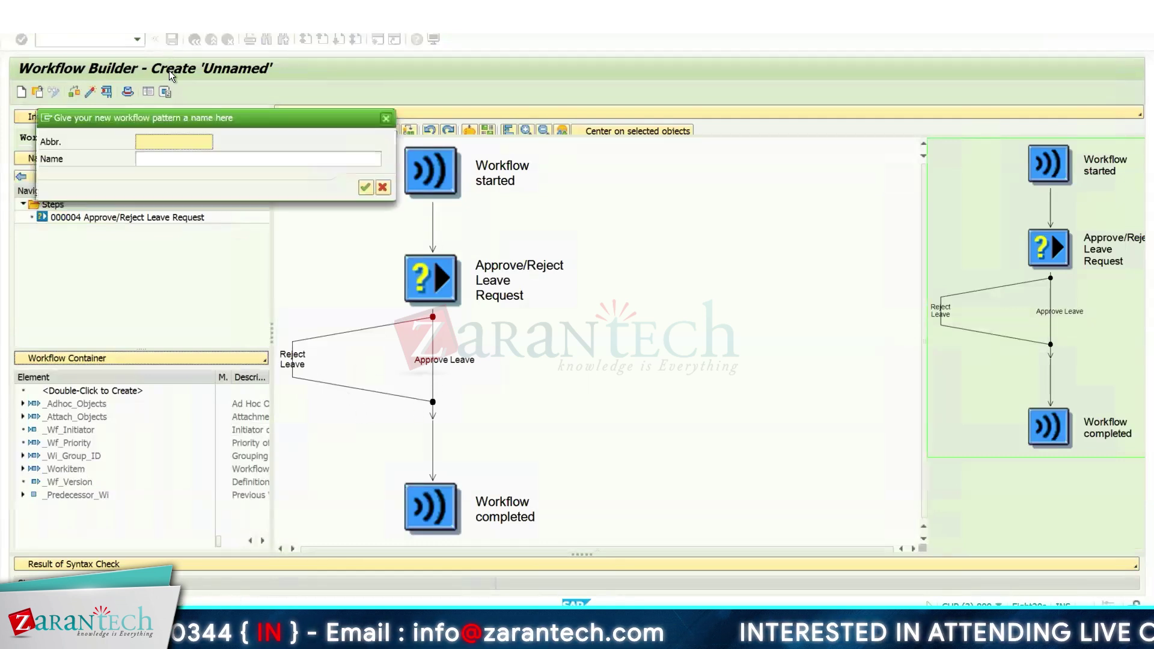
pyautogui.write('ZAR_WORKFLOW')
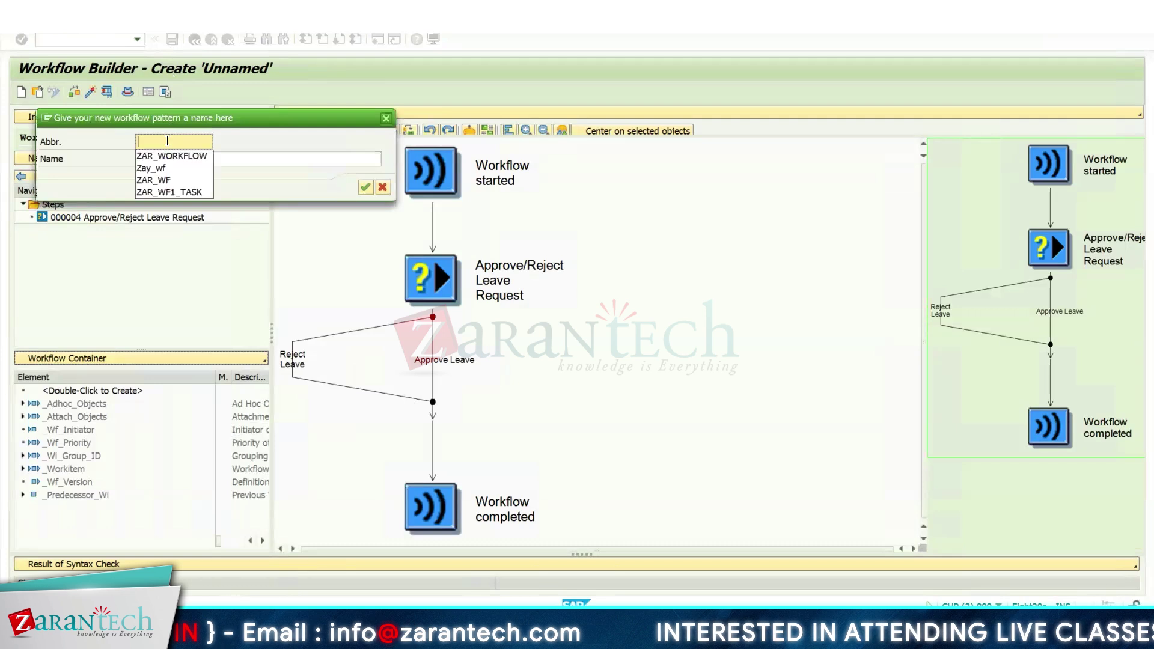
pyautogui.press('Tab')
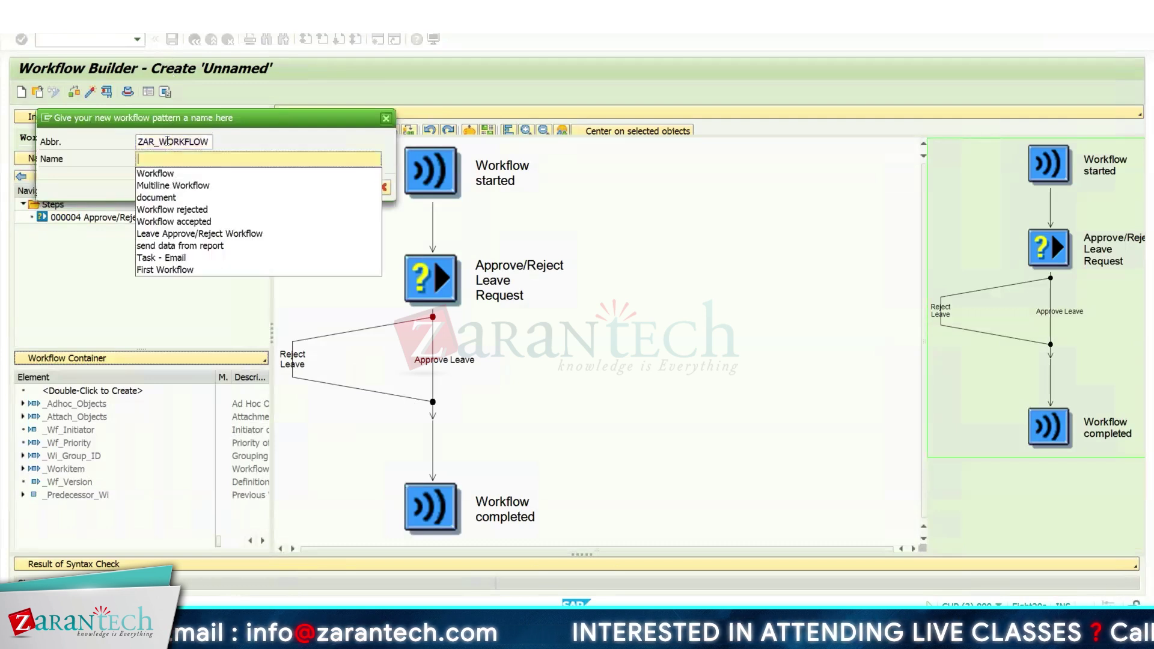
pyautogui.press('Down')
pyautogui.press('Return')
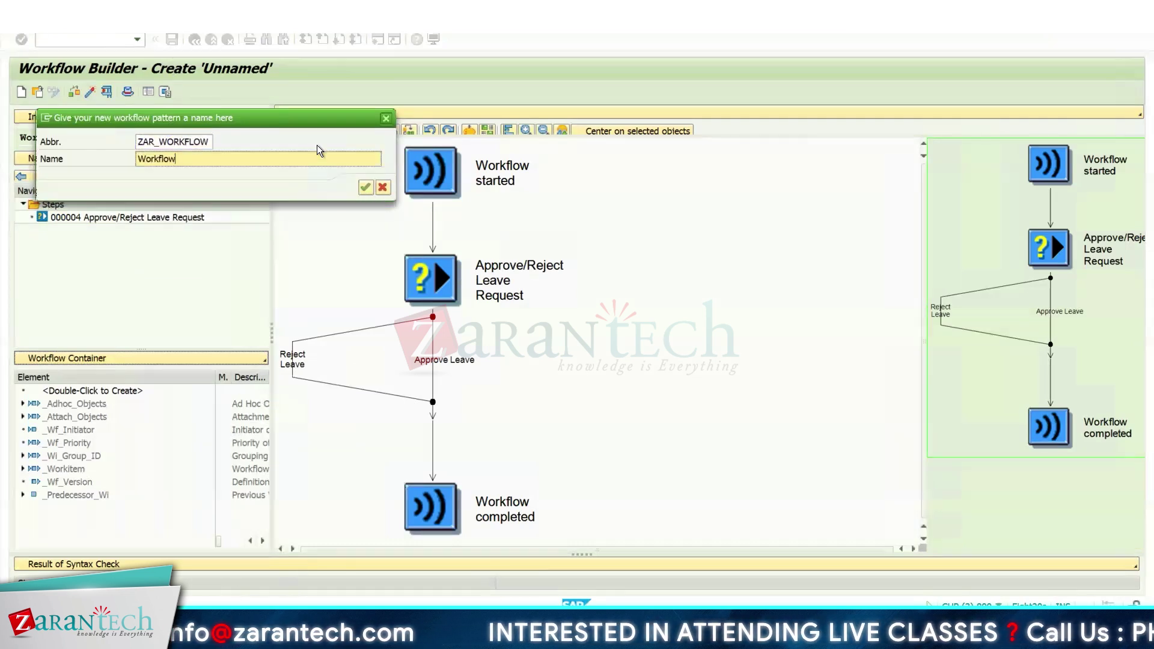
pyautogui.click(363, 188)
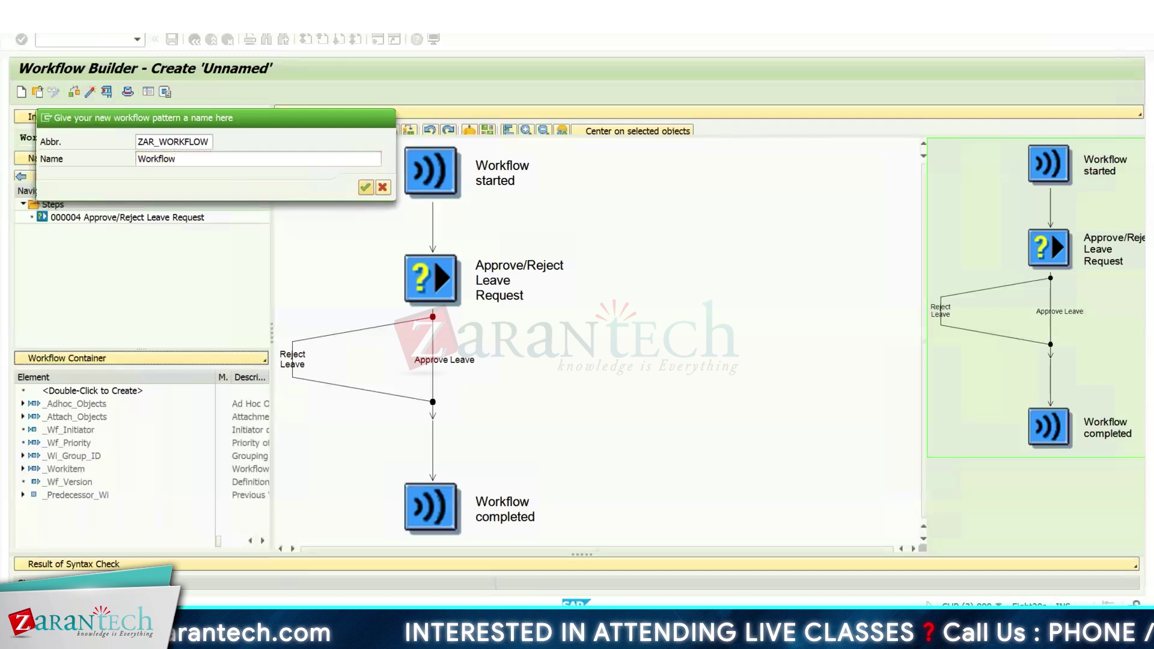
pyautogui.press('Return')
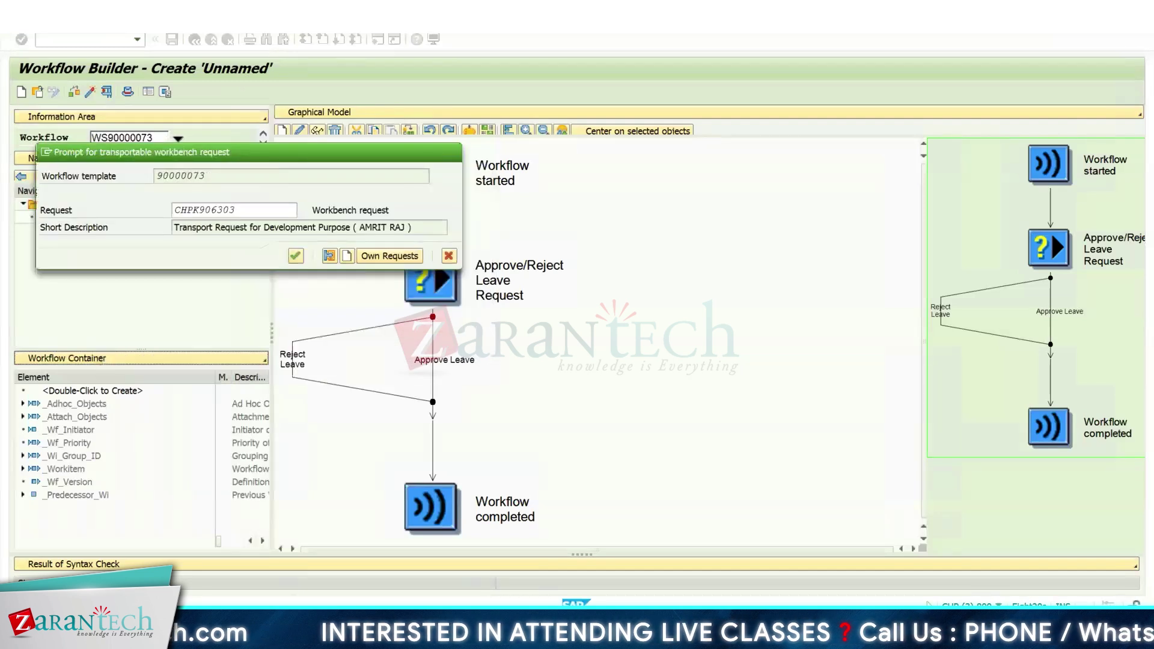
pyautogui.press('Return')
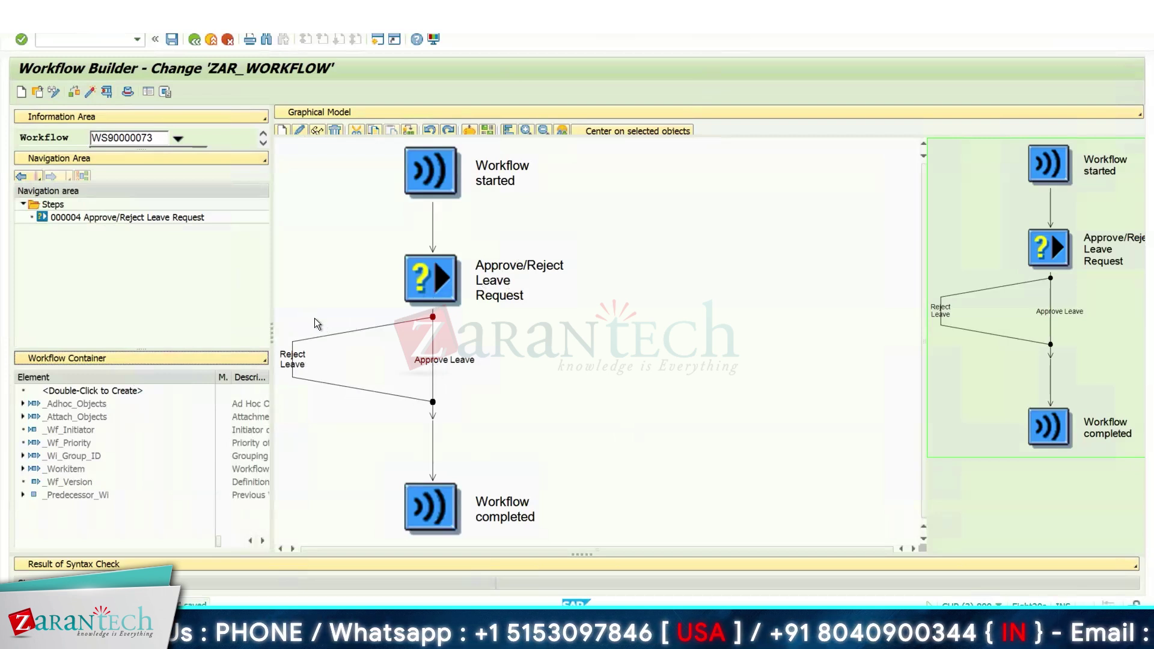
pyautogui.click(435, 361)
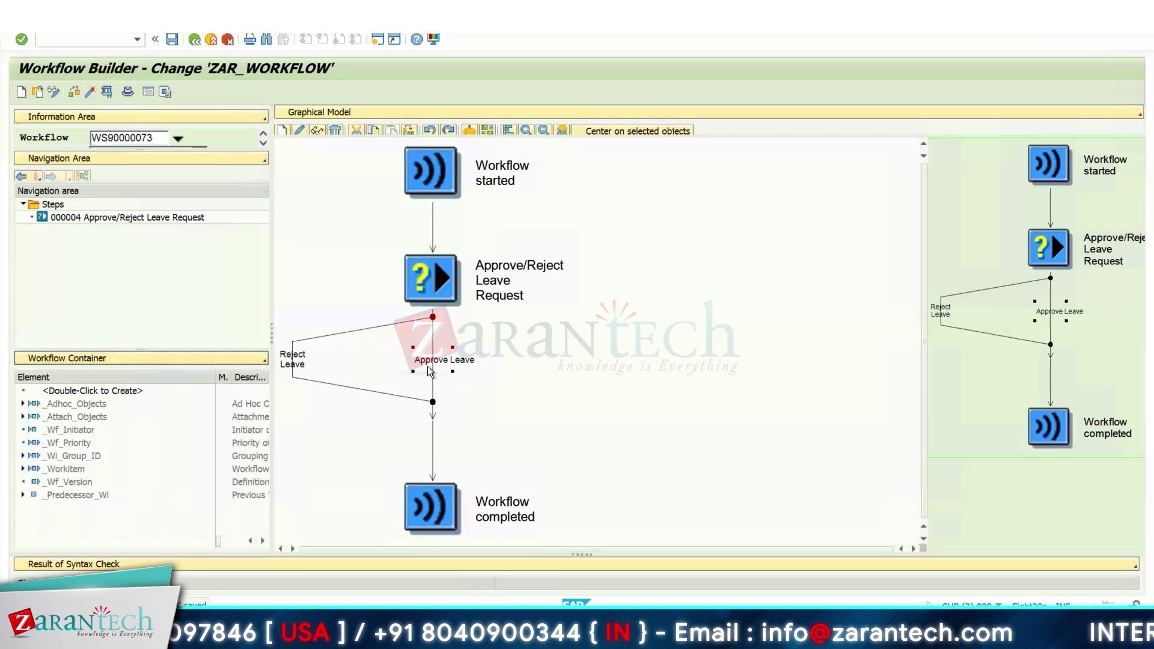
pyautogui.rightClick(428, 366)
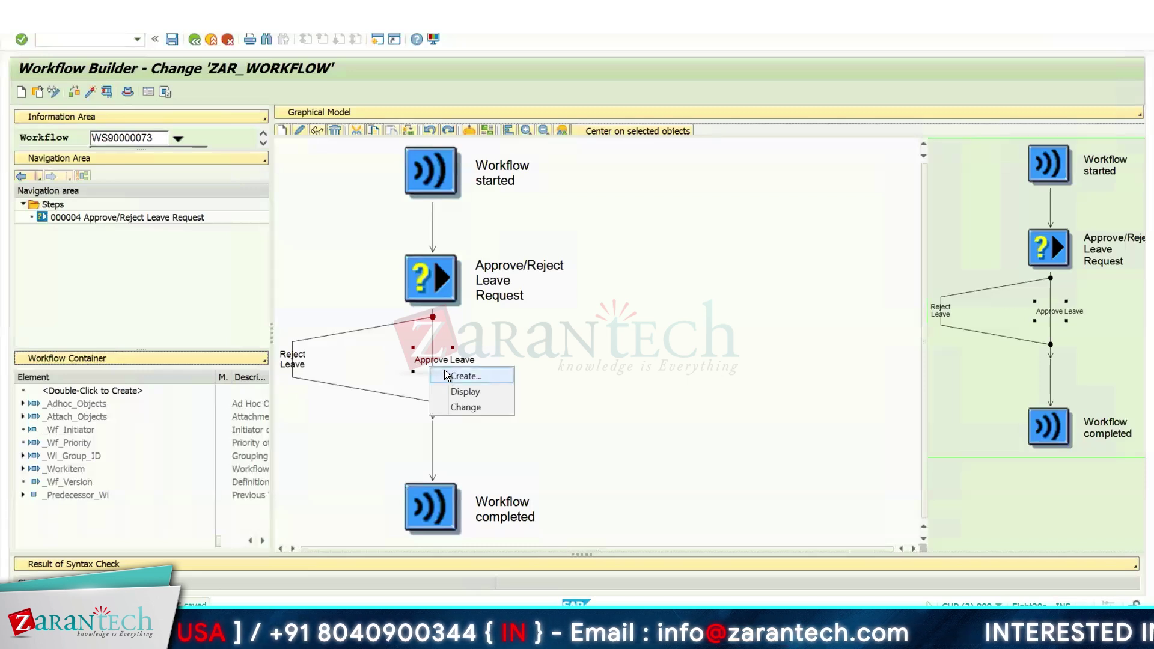
pyautogui.click(463, 376)
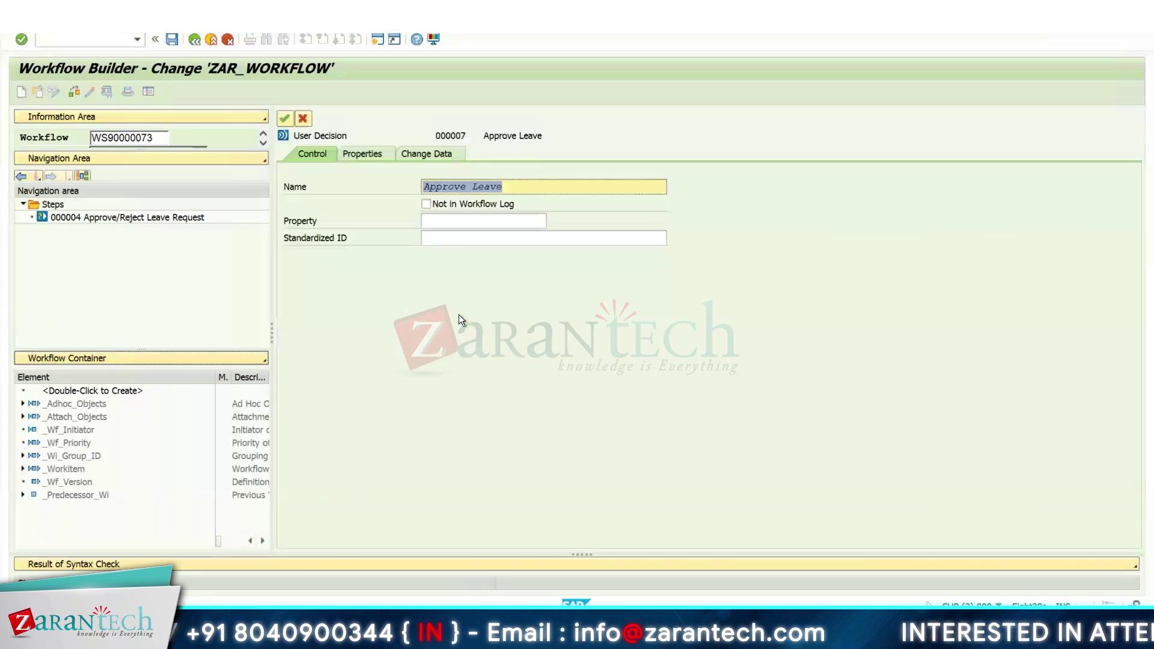
pyautogui.click(303, 119)
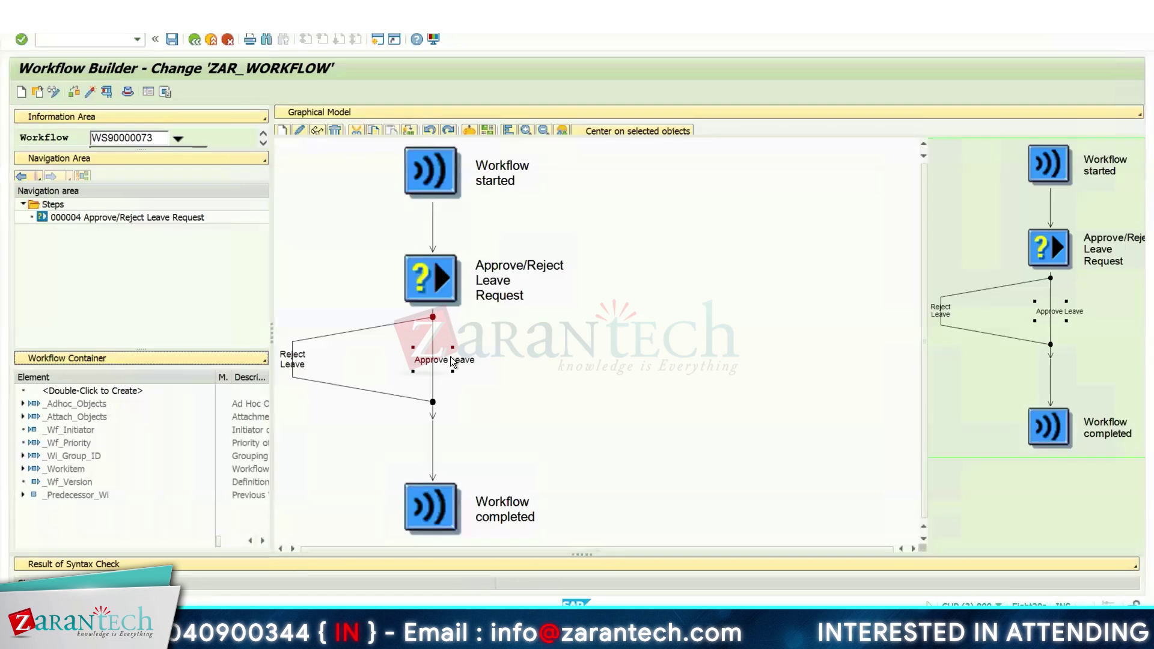
# Create a Send Mail step on the Approve Leave branch of the user decision.
pyautogui.rightClick(442, 371)
pyautogui.click(471, 378)
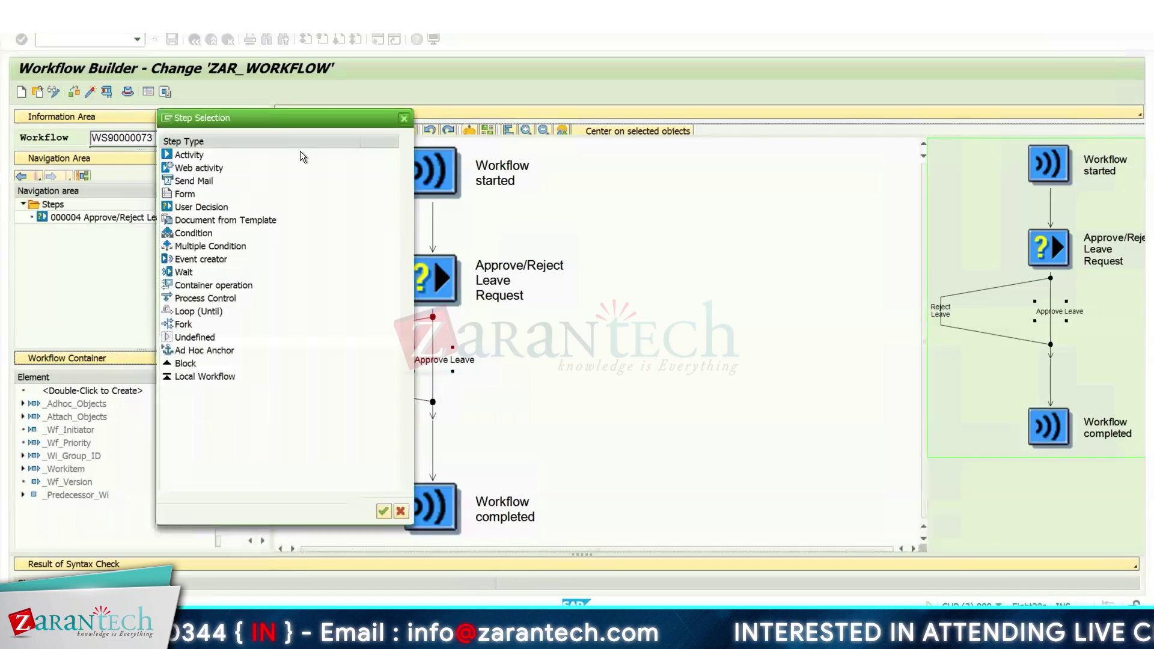
pyautogui.moveTo(291, 112); pyautogui.dragTo(635, 118)
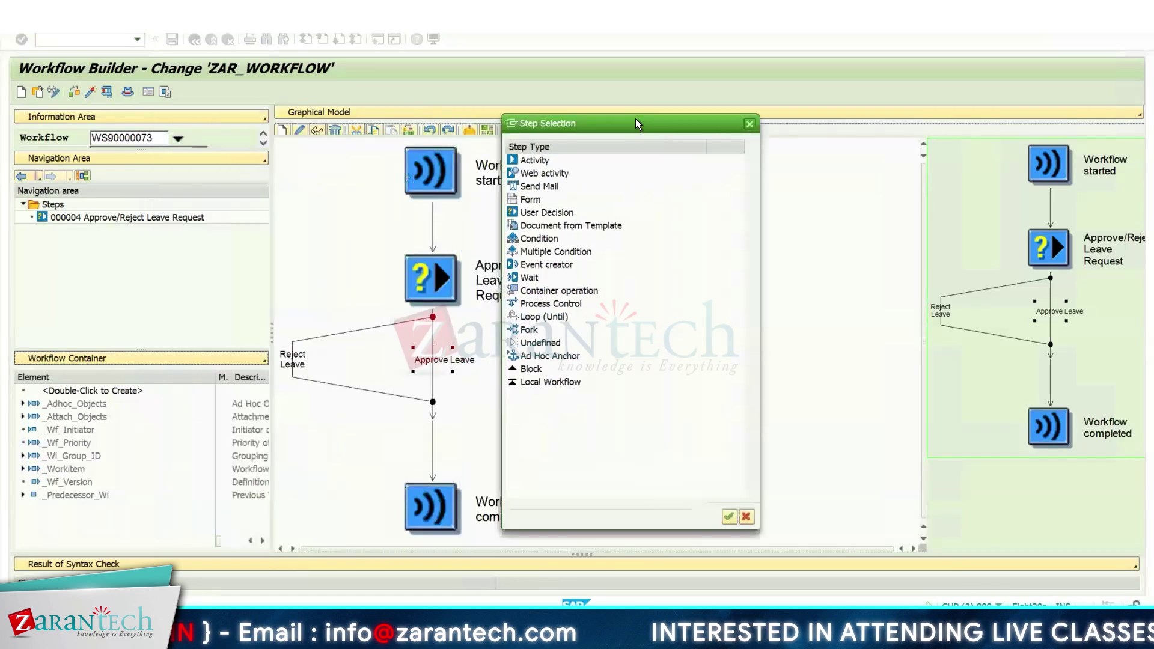
pyautogui.doubleClick(539, 186)
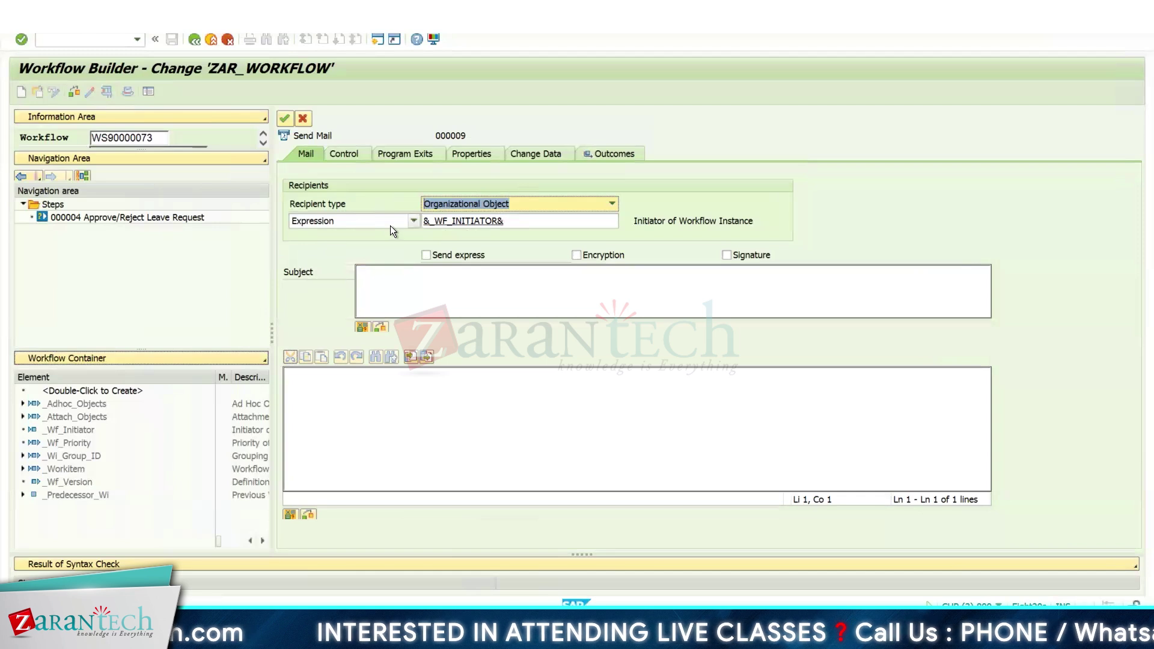
# Try the E-Mail Address recipient type for the mail and switch back to Organizational Object.
pyautogui.click(518, 197)
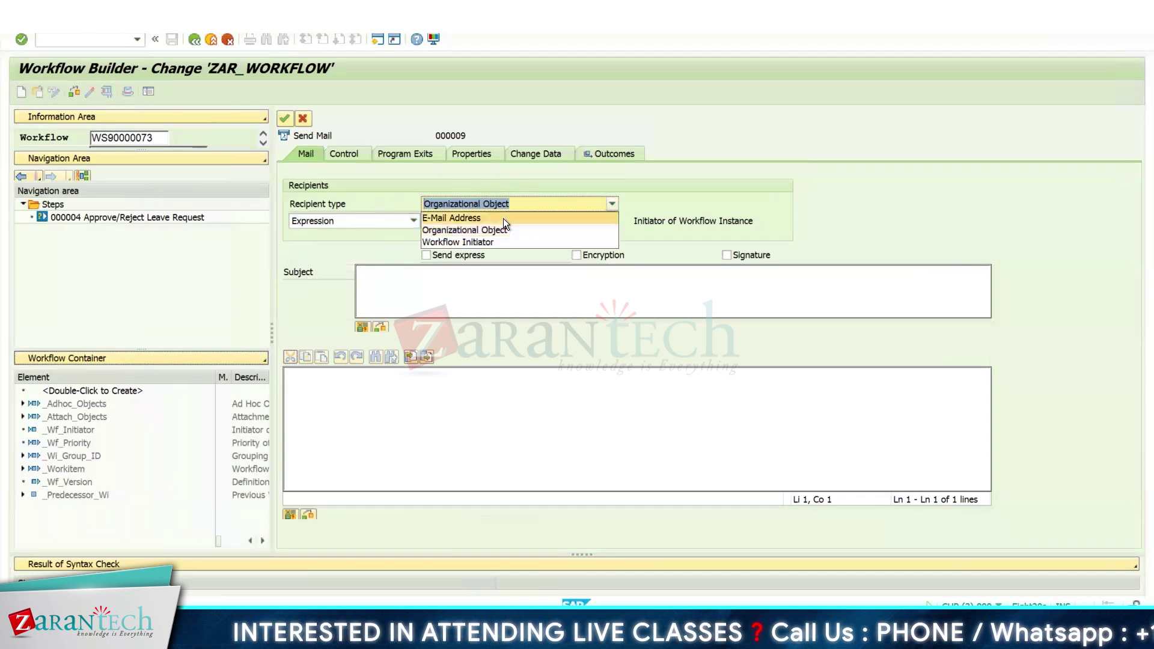
pyautogui.click(503, 218)
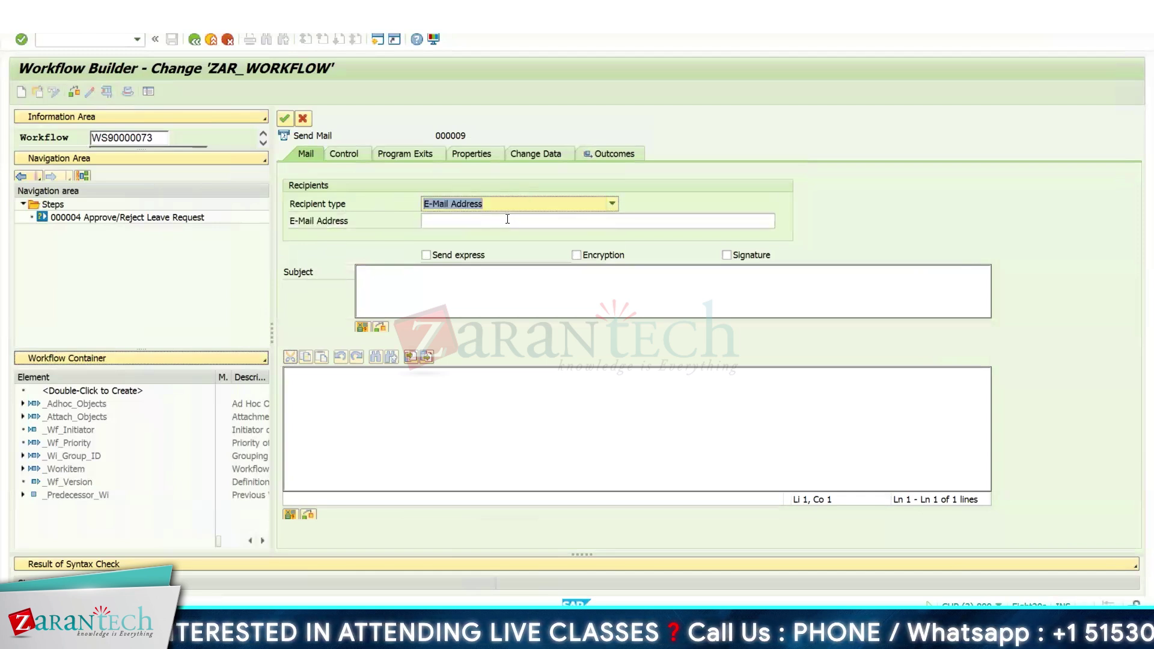
pyautogui.click(507, 204)
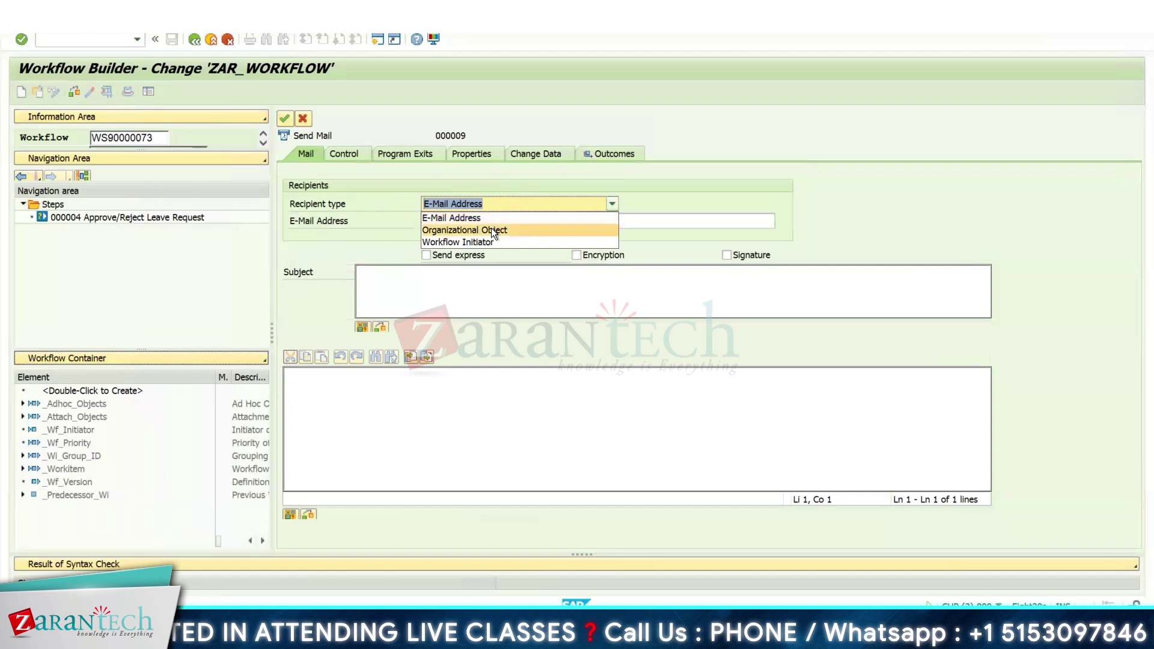
pyautogui.click(491, 228)
pyautogui.click(474, 207)
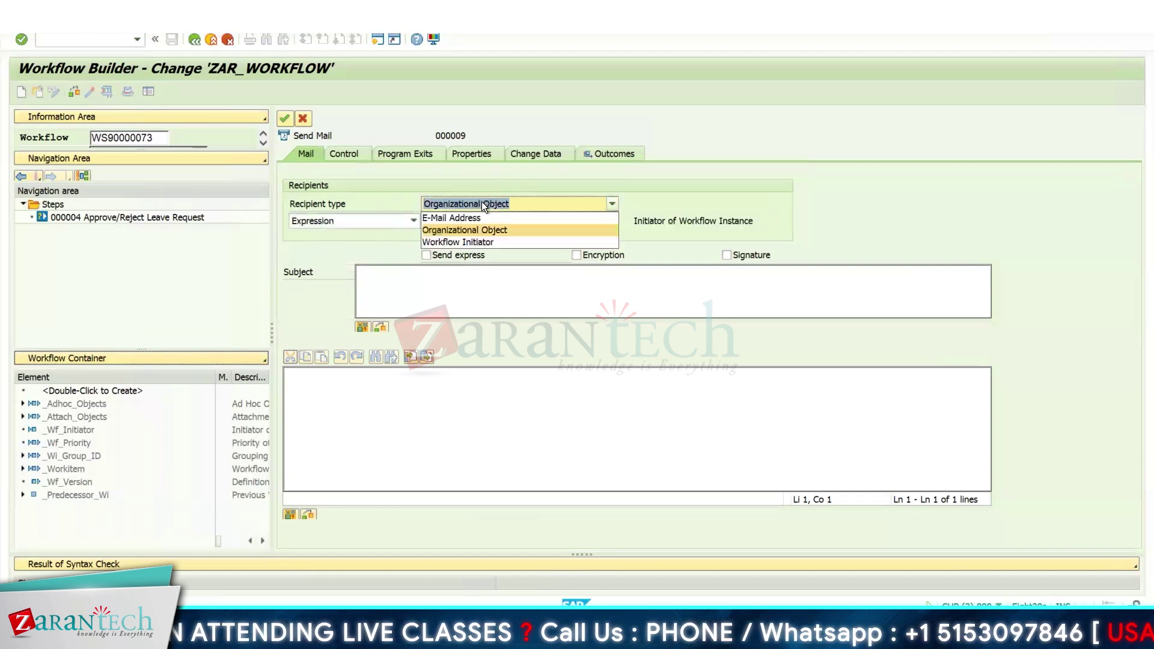
pyautogui.click(491, 241)
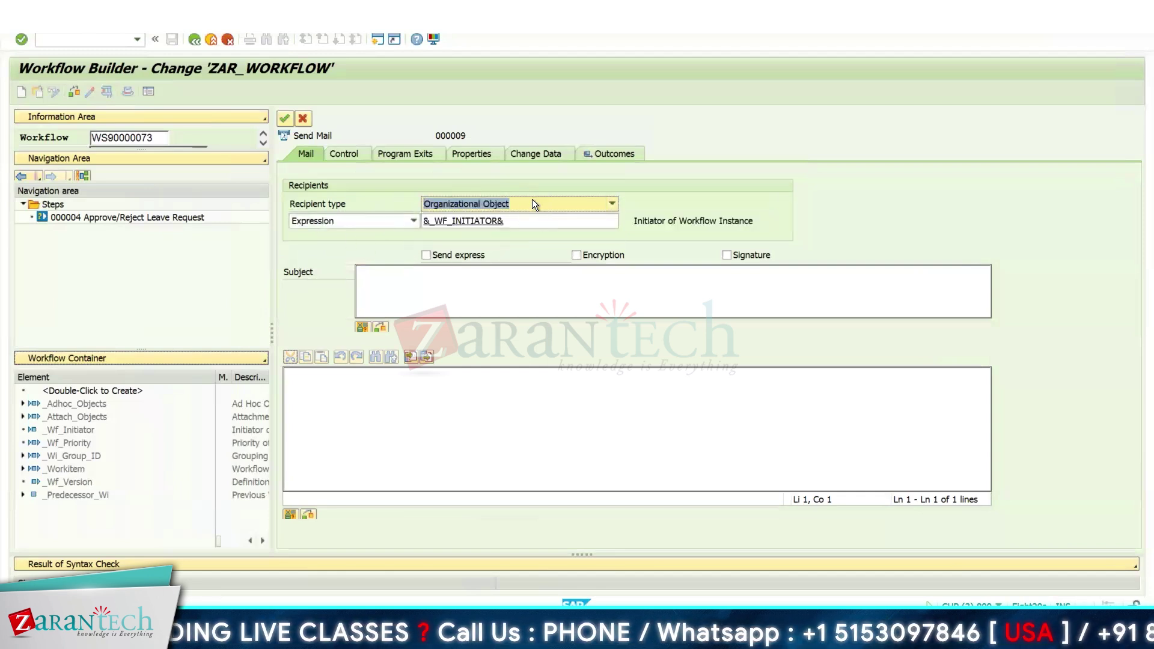
# Enter "Approved Leave" as the subject of the mail.
pyautogui.click(475, 288)
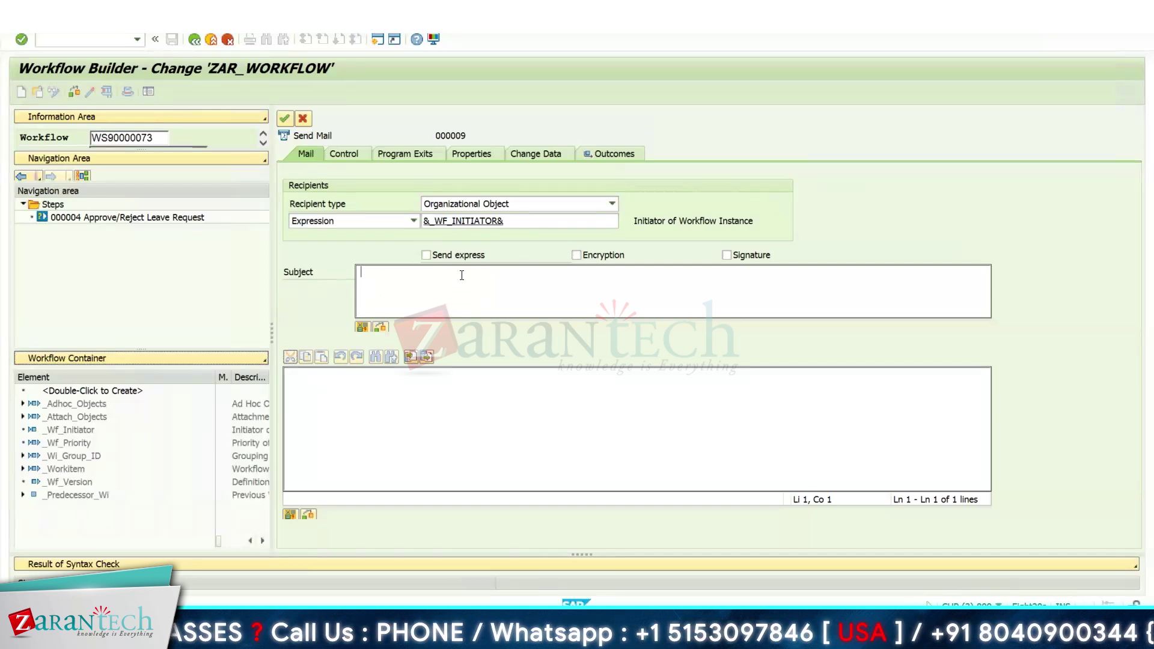
pyautogui.write('Approved ')
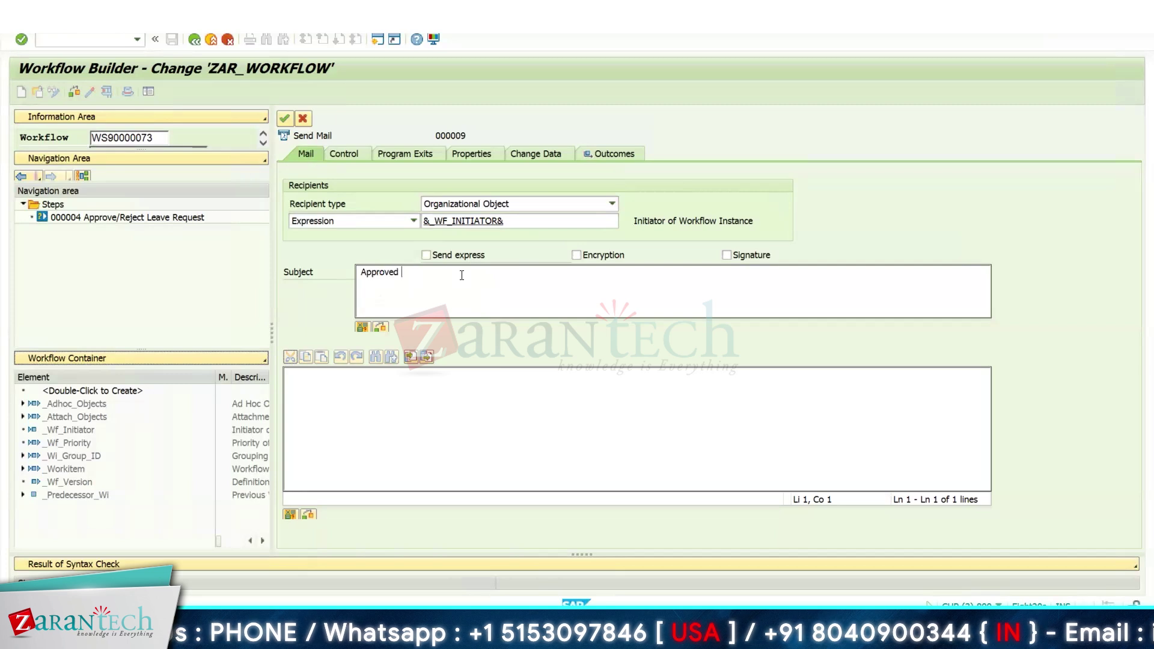
pyautogui.write('Leave')
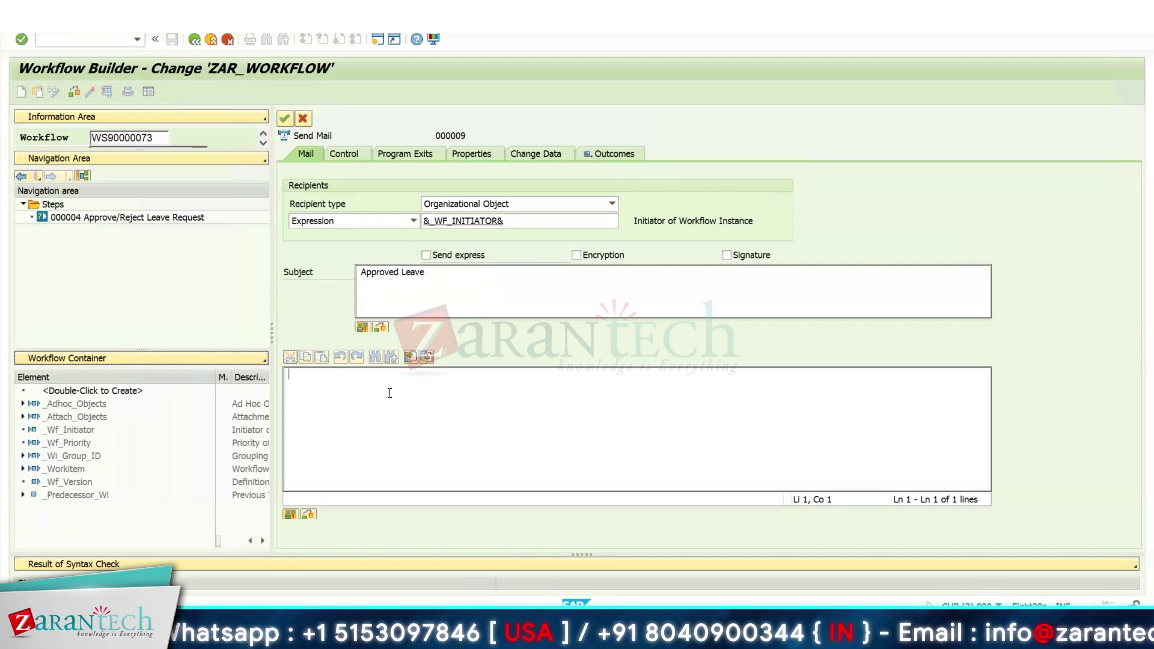
# Start the mail body with the greeting "Hi, User".
pyautogui.write('Hi,')
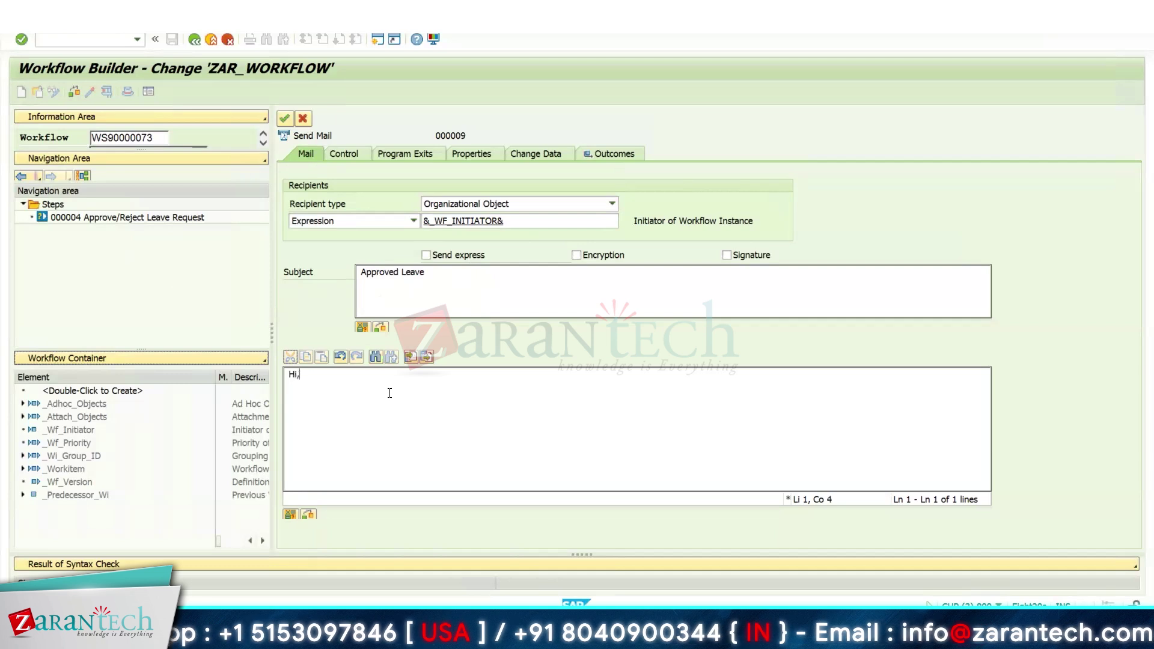
pyautogui.write(' User,')
pyautogui.press('BackSpace')
pyautogui.press('BackSpace')
pyautogui.press('BackSpace')
pyautogui.press('BackSpace')
pyautogui.write('ser')
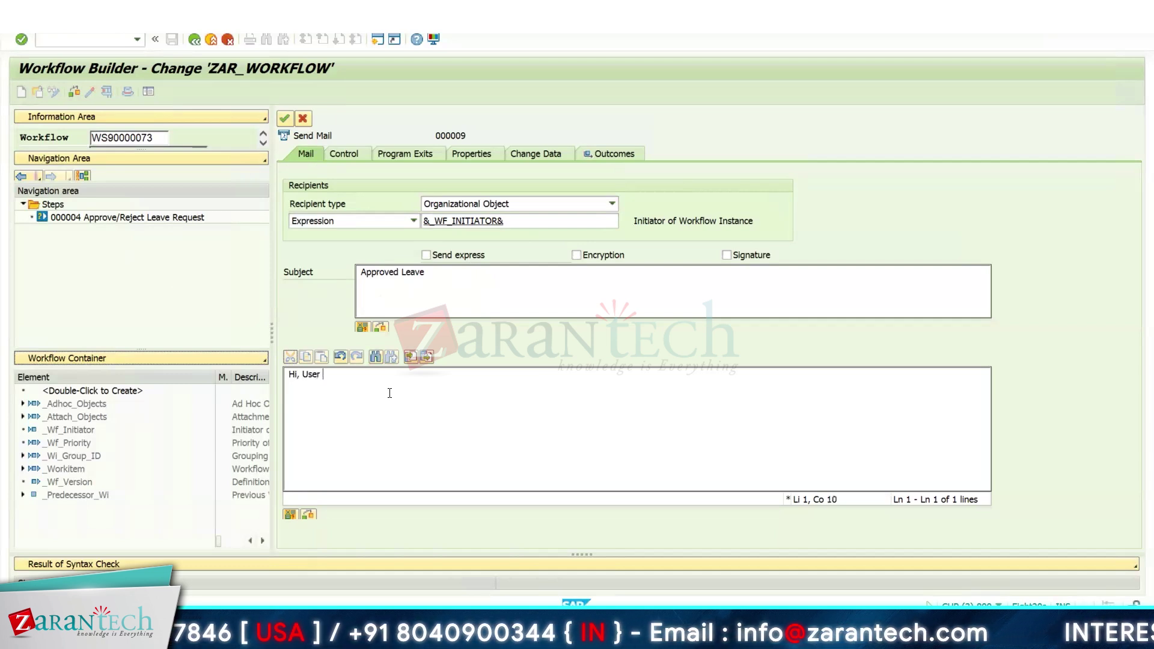
# Add the line "Your Leave Request has been accepted by your Reporting Manager" below the greeting in the mail body.
pyautogui.press('Return')
pyautogui.press('Return')
pyautogui.press('Return')
pyautogui.write('Your LEave')
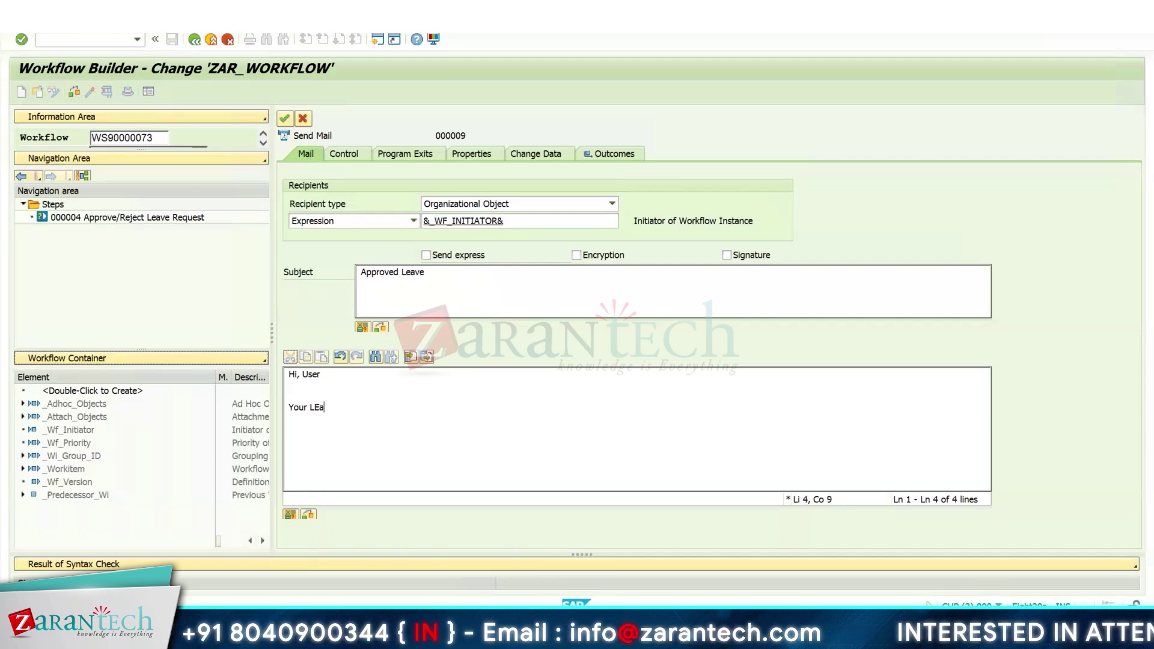
pyautogui.press('BackSpace')
pyautogui.press('BackSpace')
pyautogui.press('BackSpace')
pyautogui.press('BackSpace')
pyautogui.write('eave R')
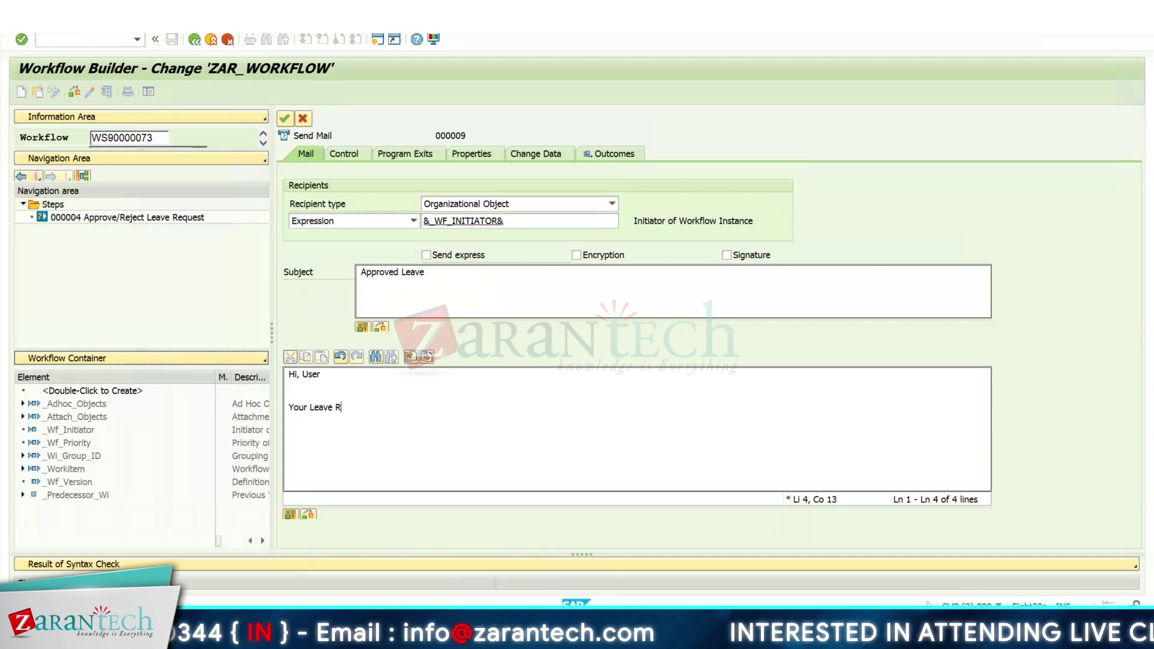
pyautogui.write('equest h')
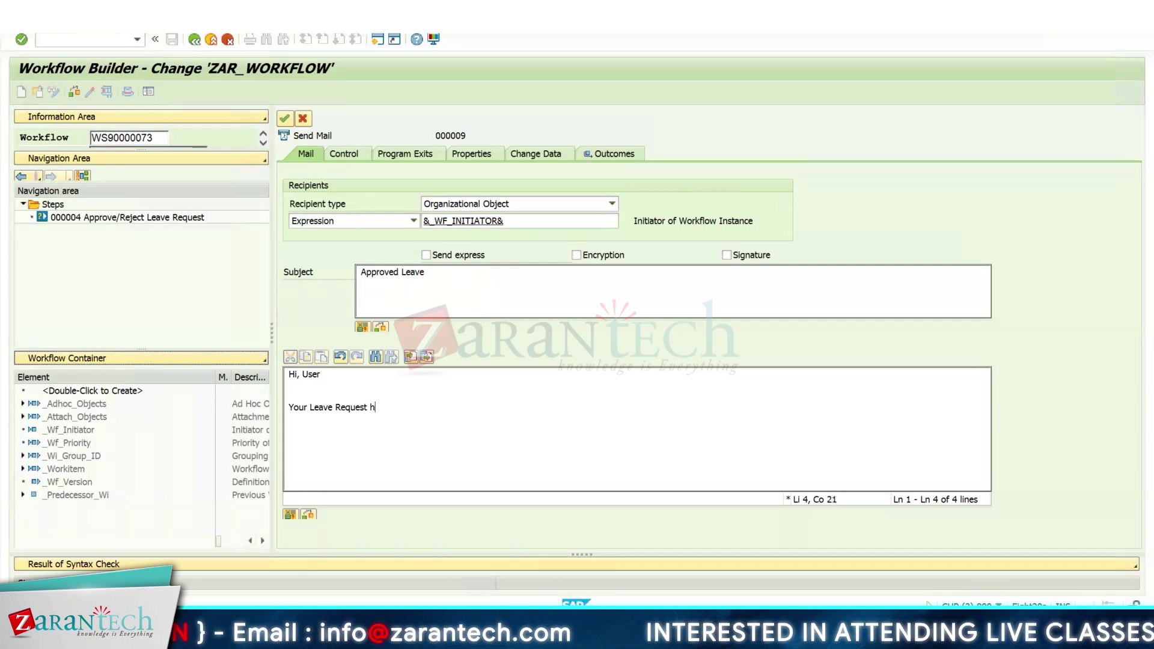
pyautogui.write('as been accep')
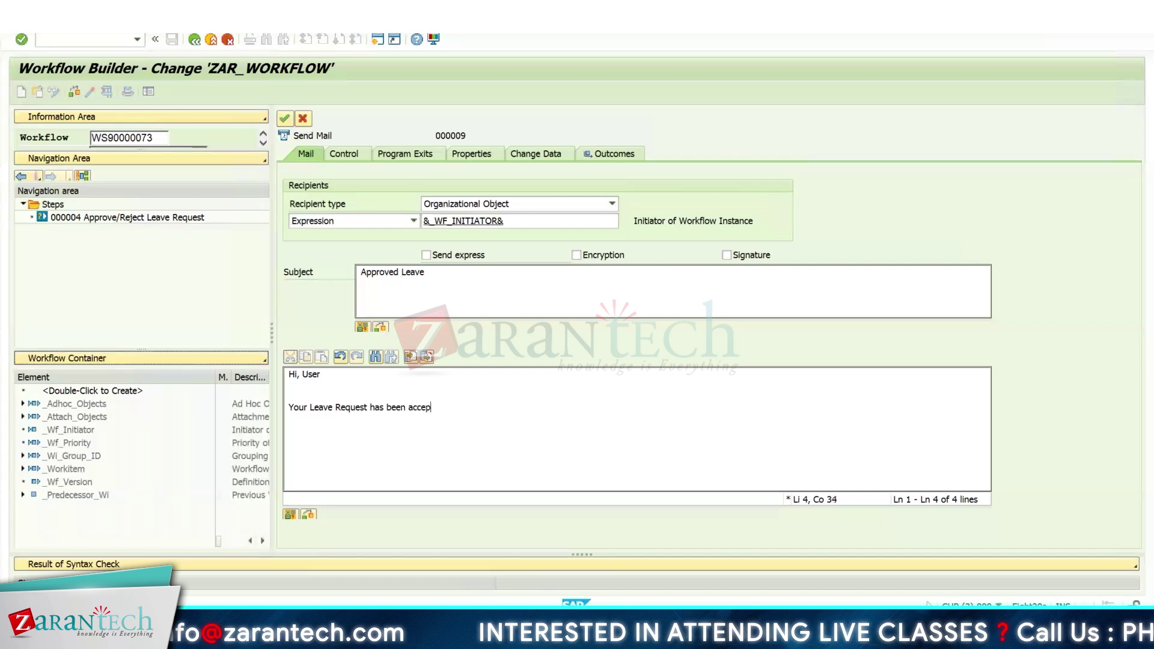
pyautogui.write('ted by ')
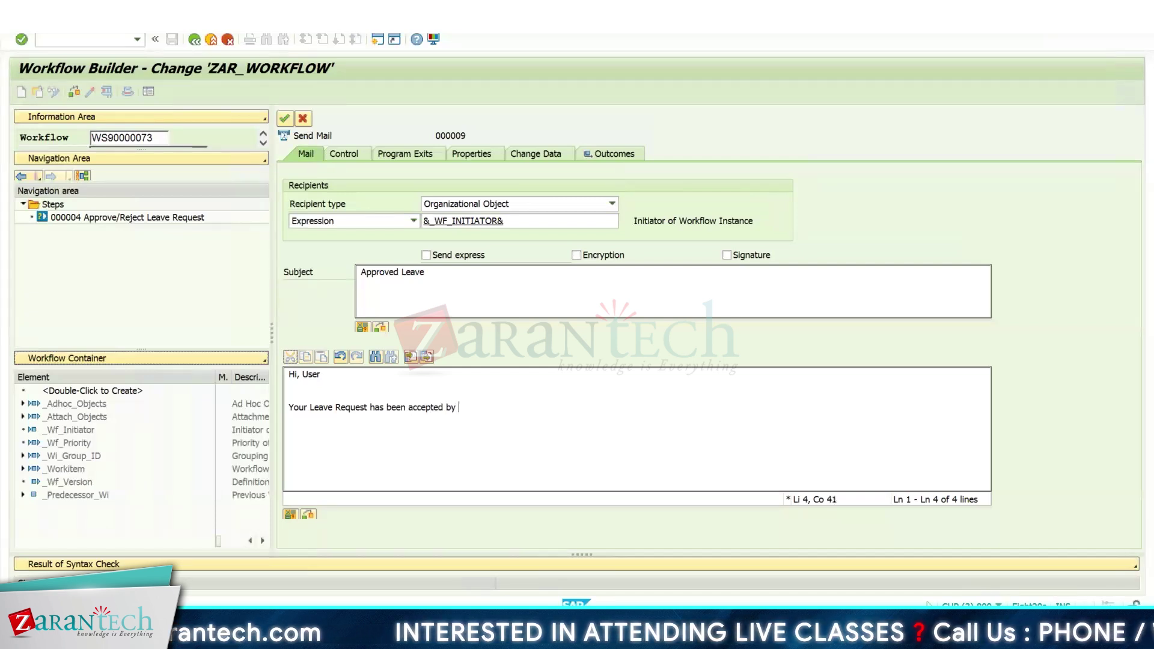
pyautogui.write('your Reporting')
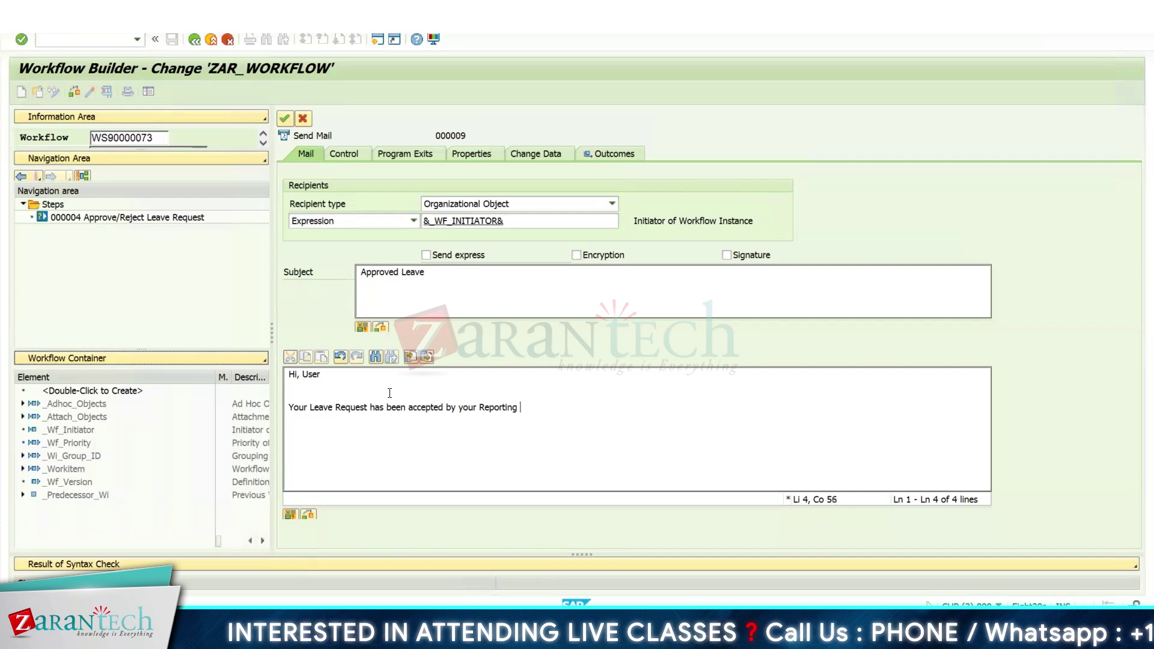
pyautogui.write(' Manager')
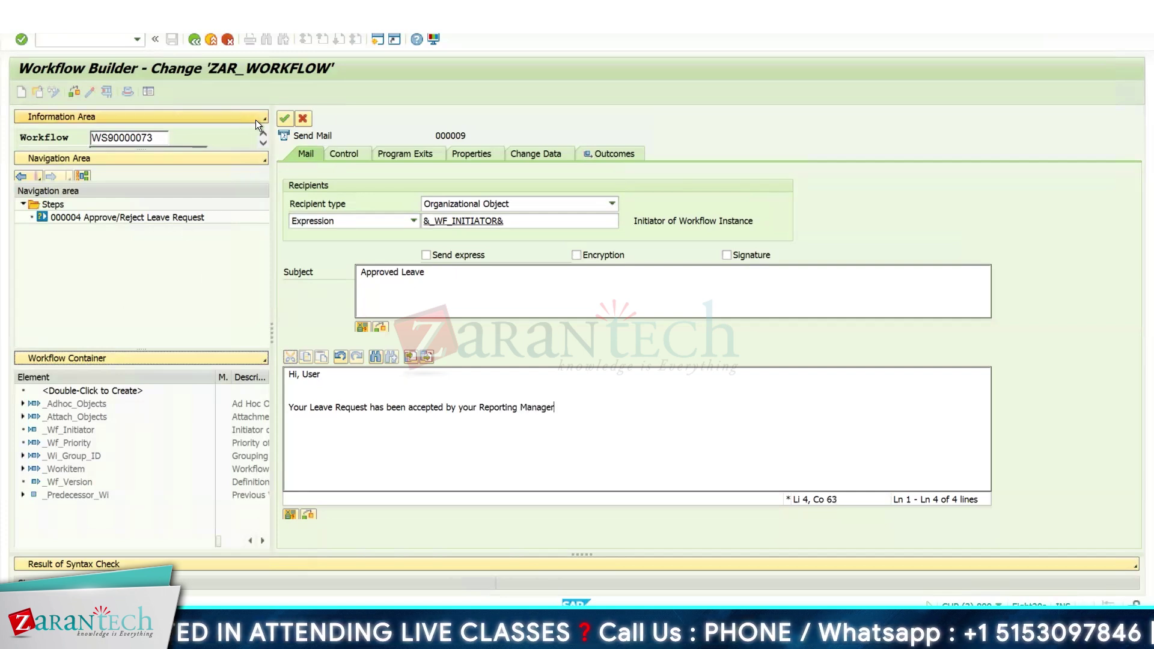
# Apply the Approved Leave mail step, accepting the task abbreviation ZAR_WORKFLOW, the name Workflow and the proposed package.
pyautogui.click(284, 119)
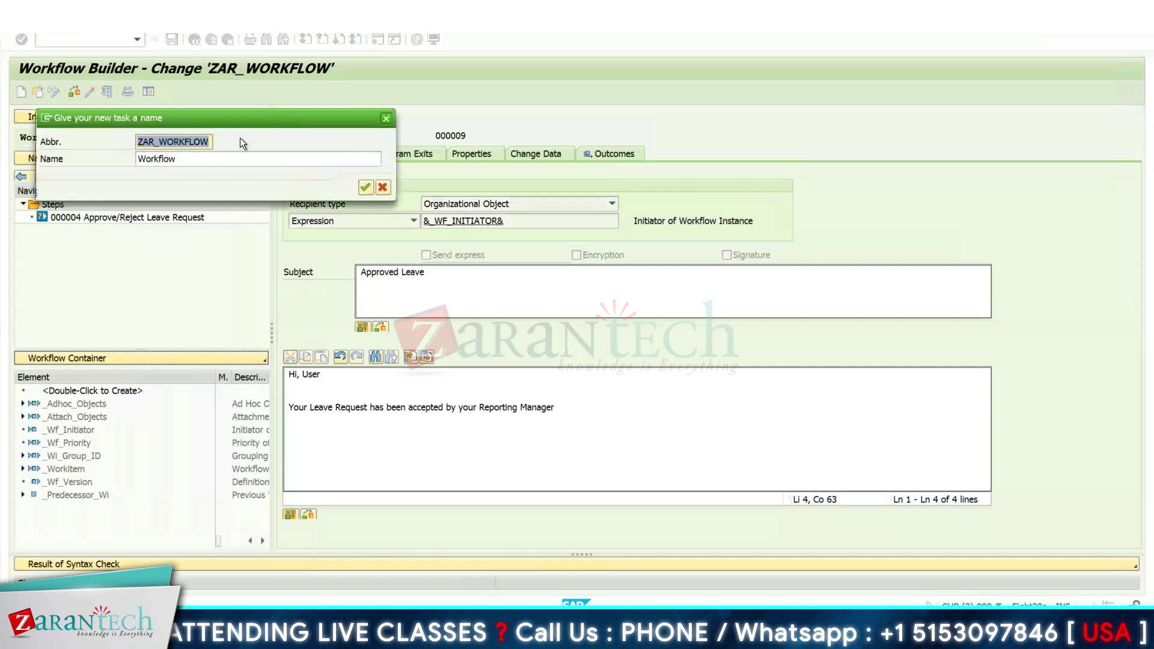
pyautogui.press('Return')
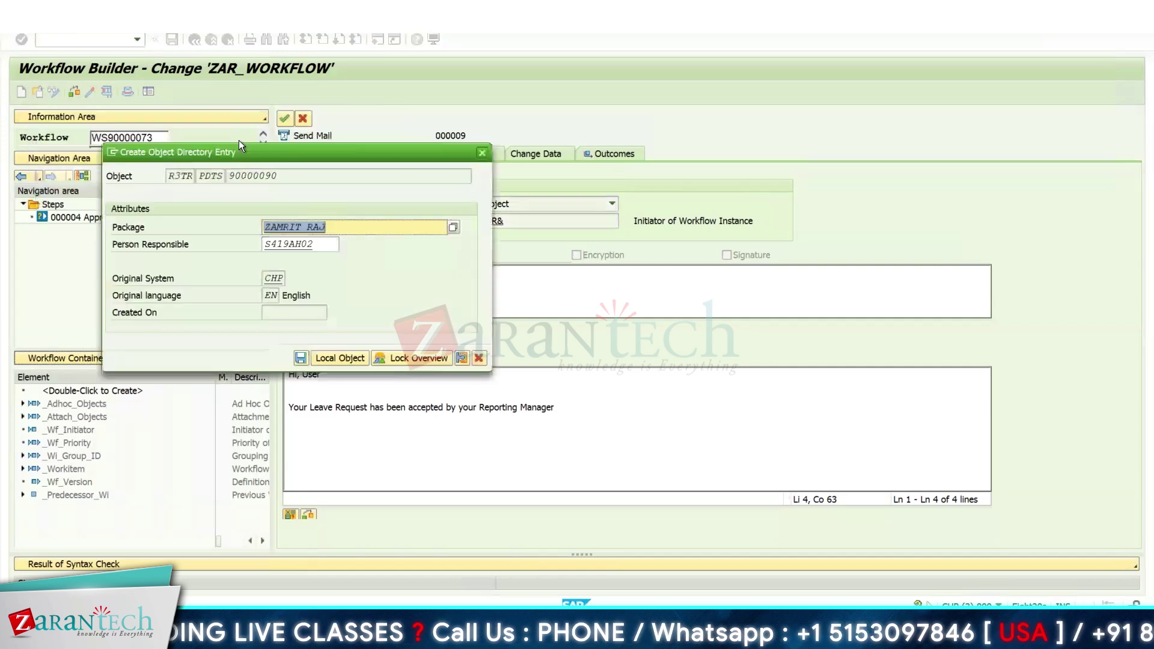
pyautogui.press('Return')
pyautogui.press('Return')
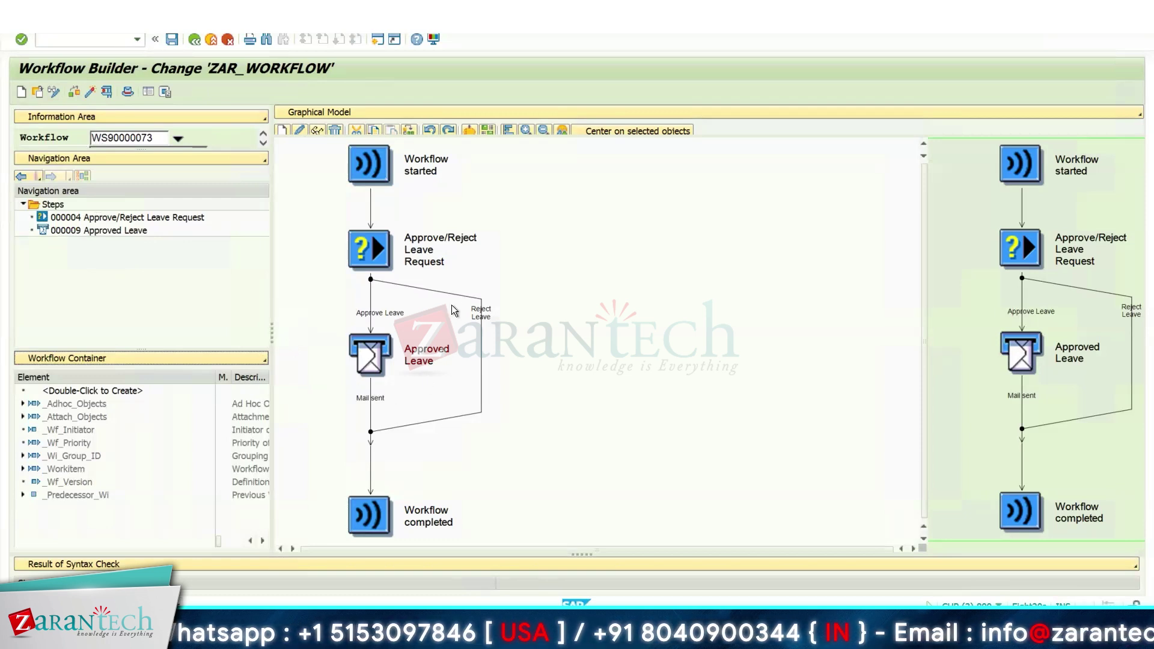
# Create a Send Mail step on the Reject Leave branch of the user decision.
pyautogui.click(476, 312)
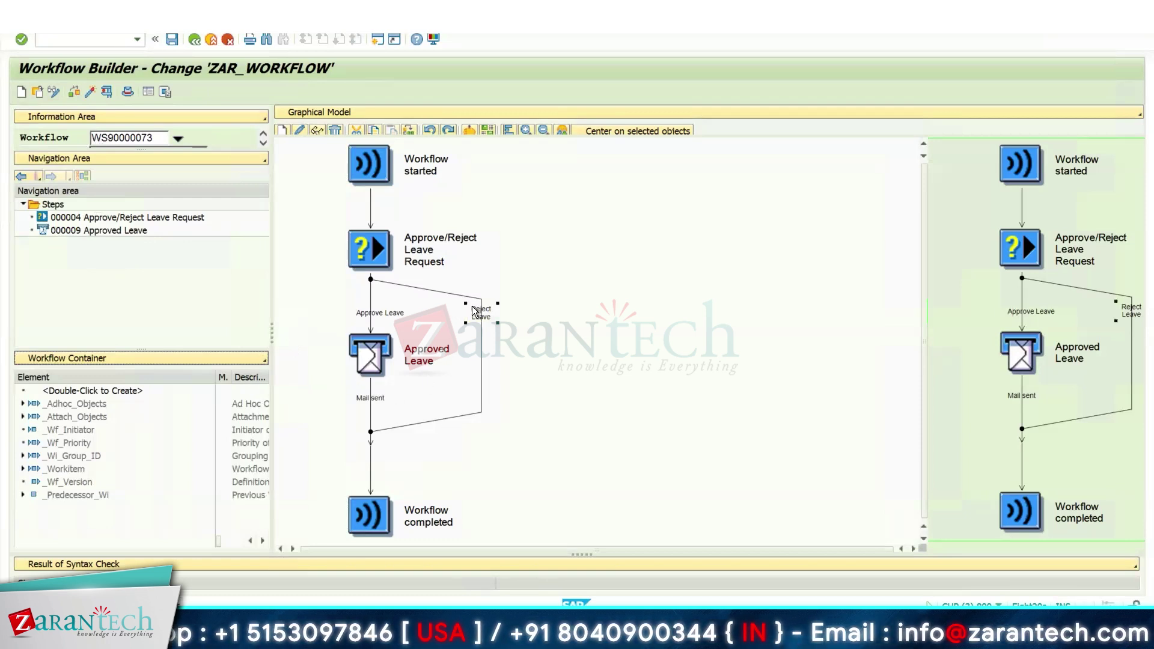
pyautogui.rightClick(476, 312)
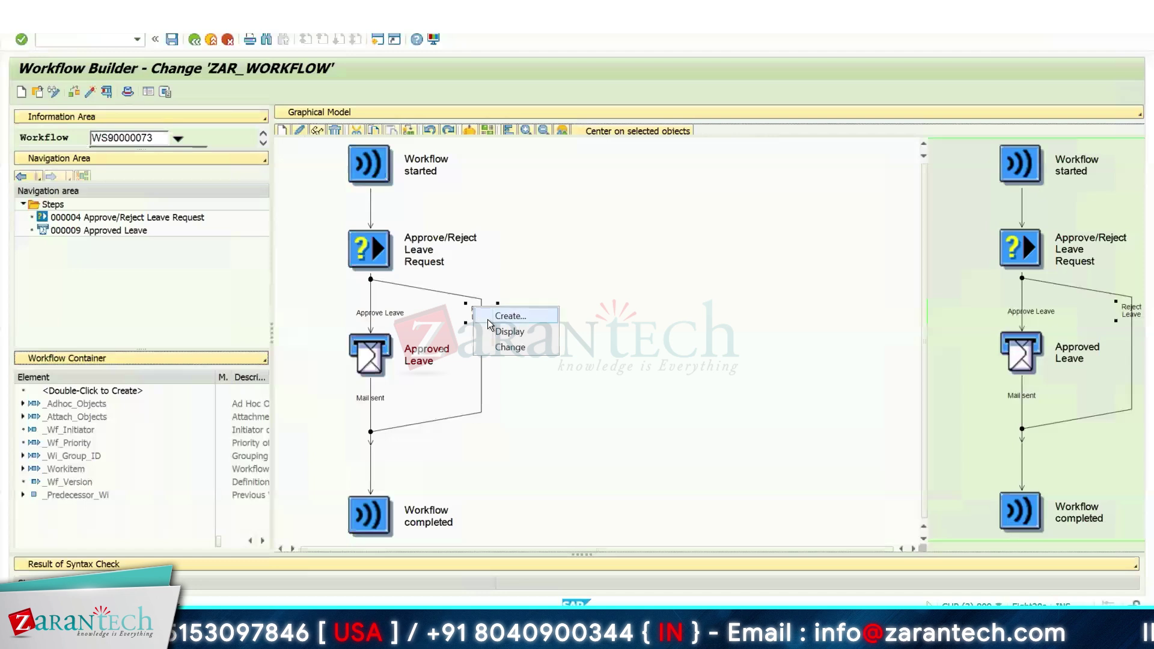
pyautogui.click(488, 319)
pyautogui.moveTo(261, 117); pyautogui.dragTo(471, 109)
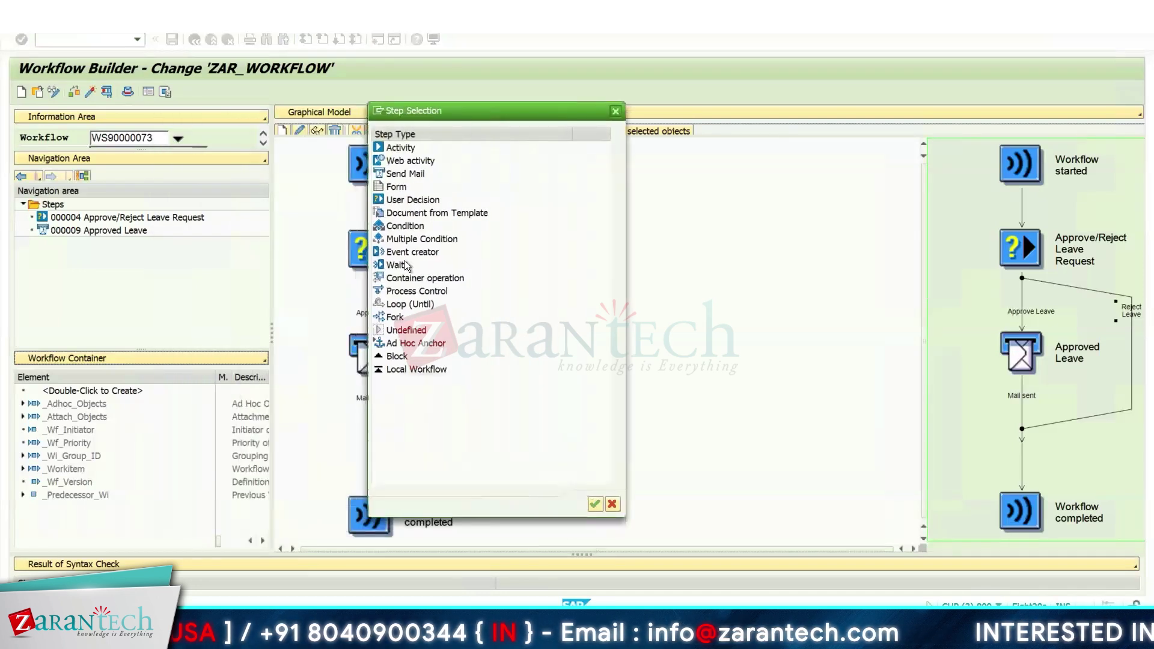
pyautogui.doubleClick(384, 174)
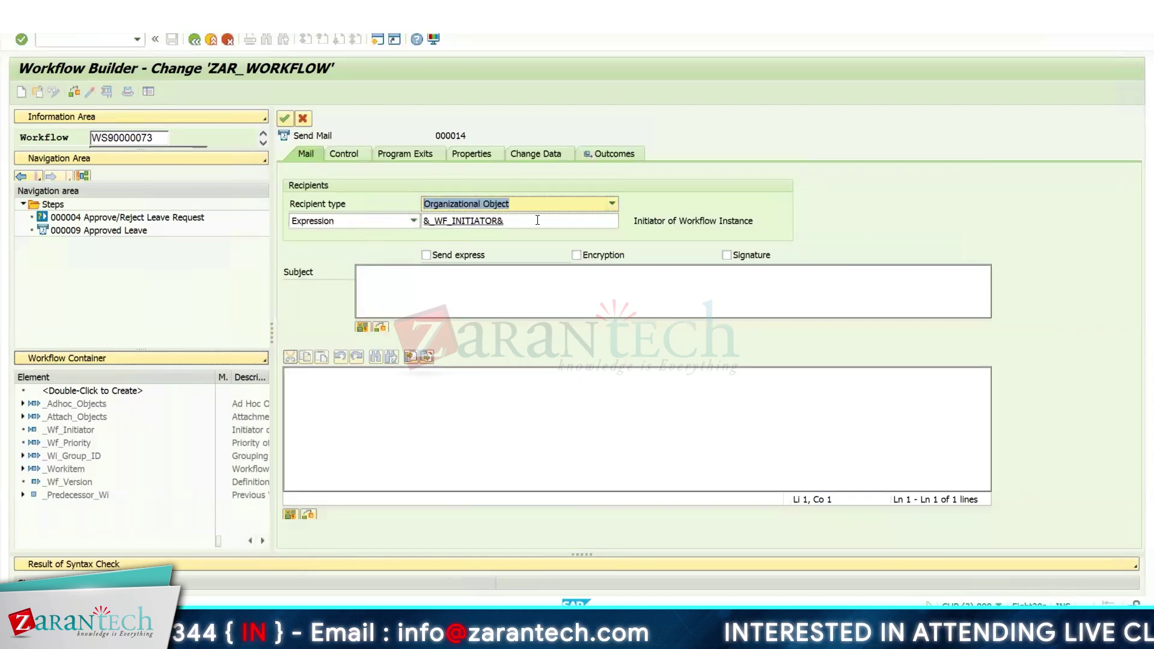
# Keep the workflow initiator expression as recipient and enter "Reject Leave" as the subject of the mail.
pyautogui.click(322, 222)
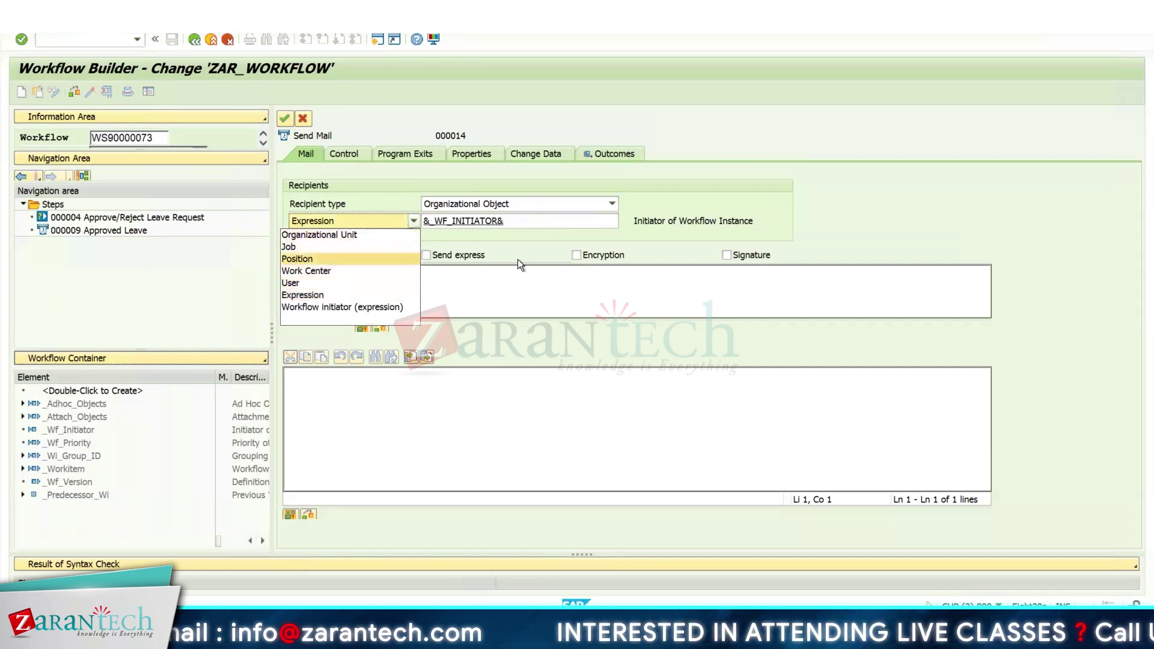
pyautogui.click(502, 269)
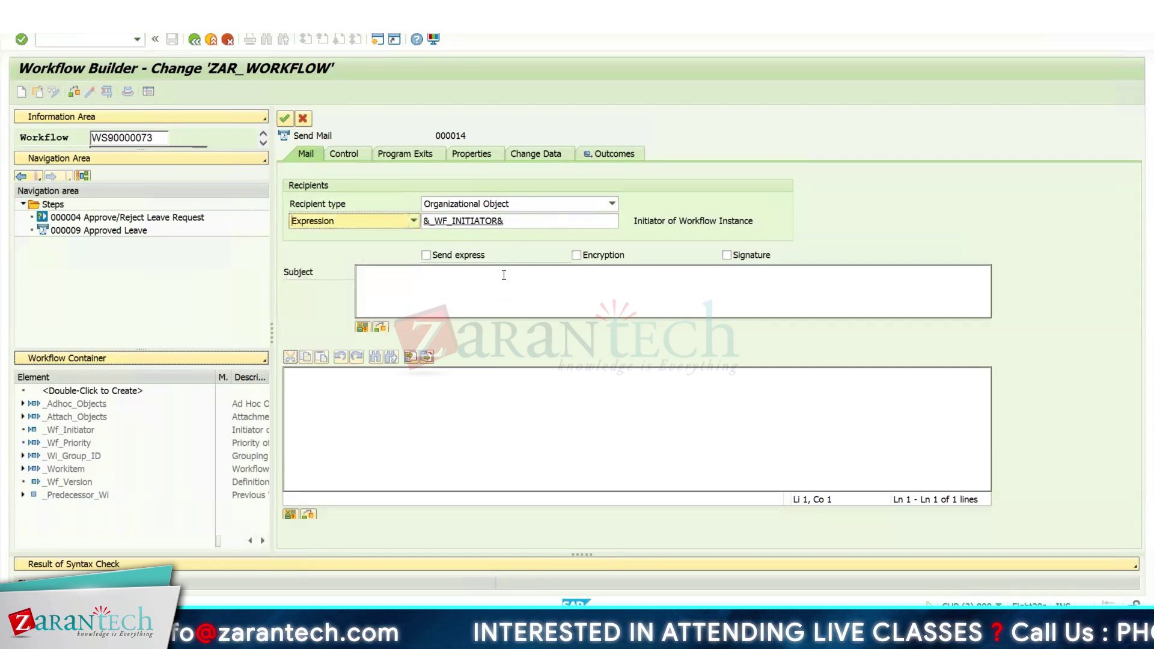
pyautogui.click(501, 279)
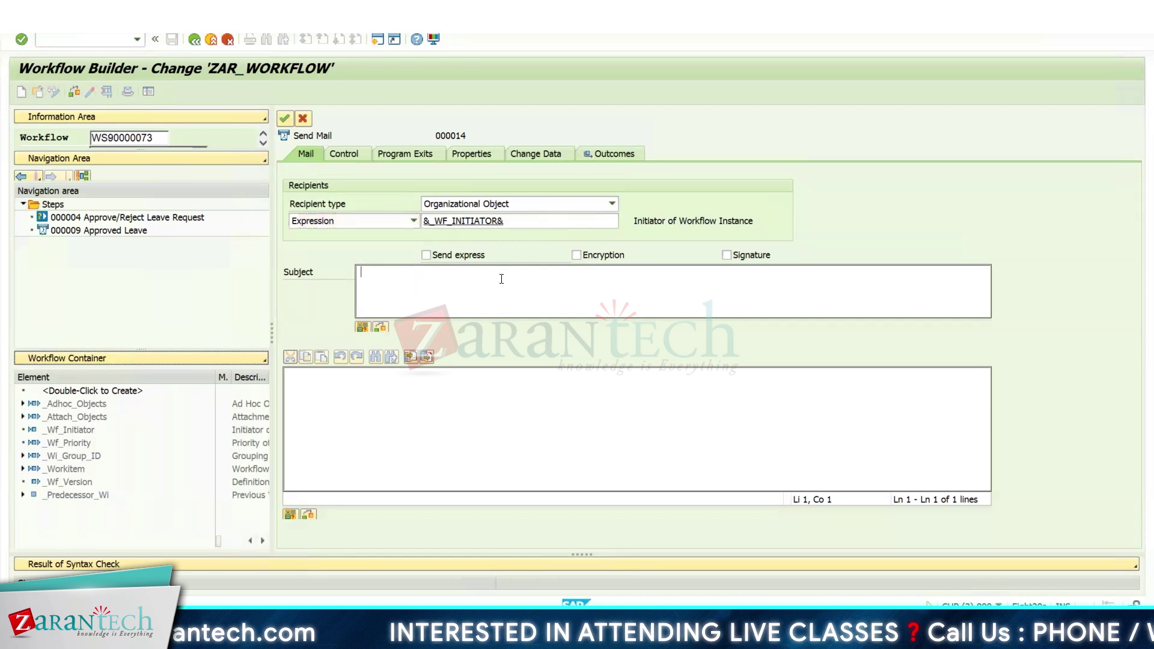
pyautogui.write('Reject')
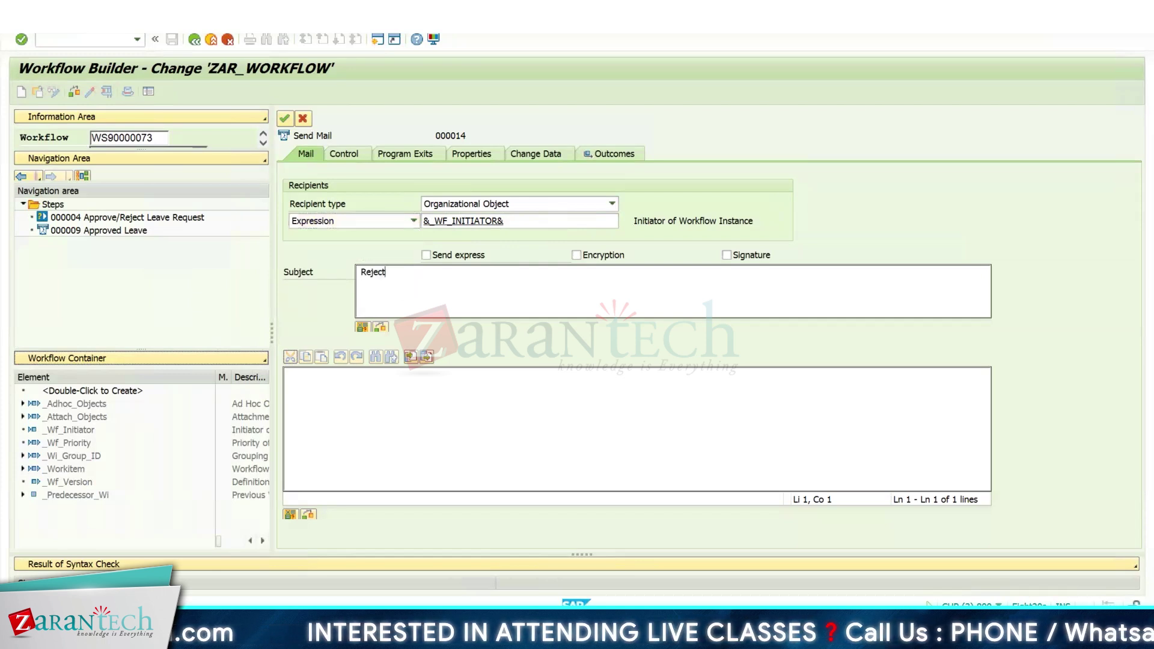
pyautogui.press('BackSpace')
pyautogui.press('BackSpace')
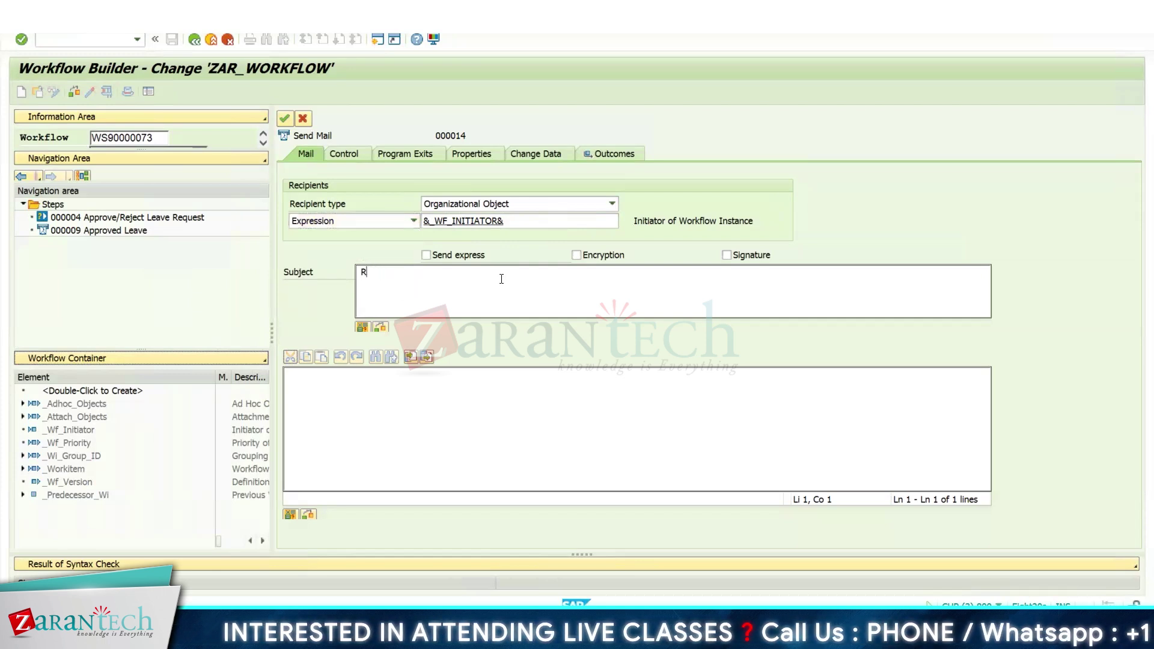
pyautogui.write('eject')
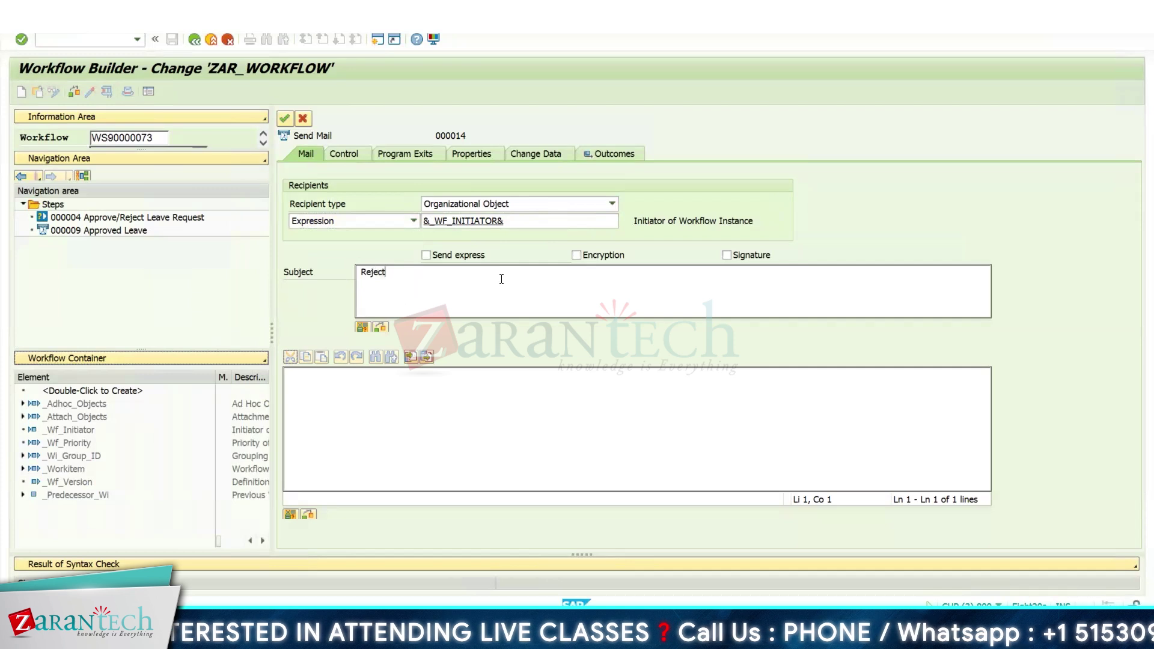
pyautogui.write(' Leave')
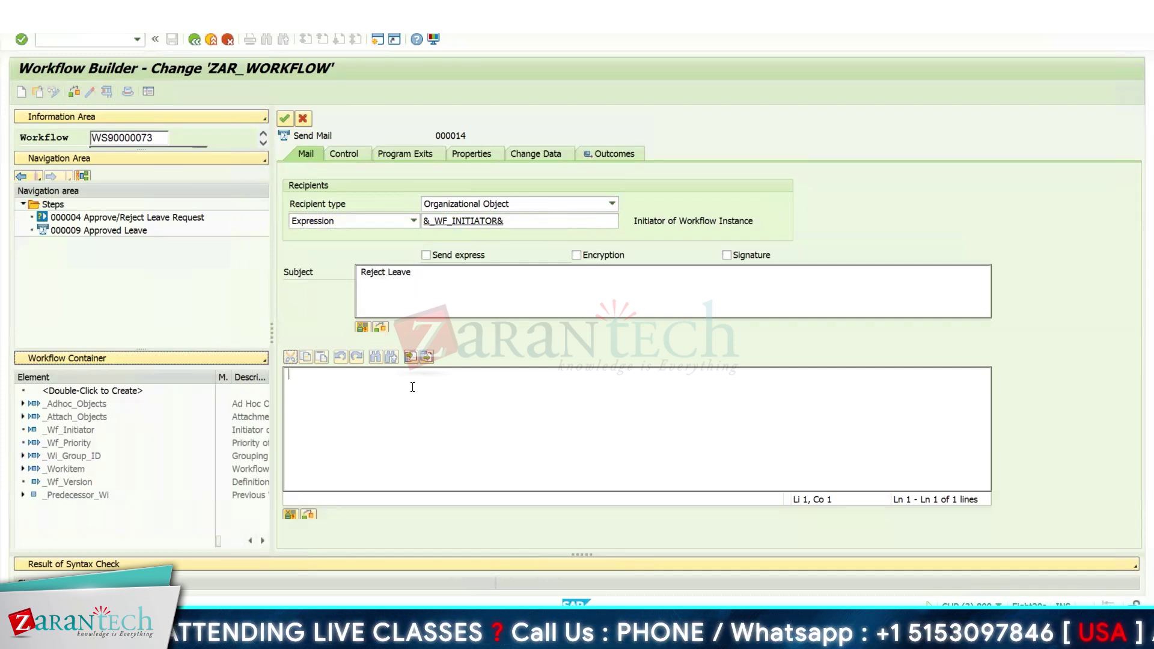
# Write the mail body with the greeting "Hi, User" and the line "Your Leave Request has been rejected by your Reporting Manager".
pyautogui.write('i, User')
pyautogui.press('Return')
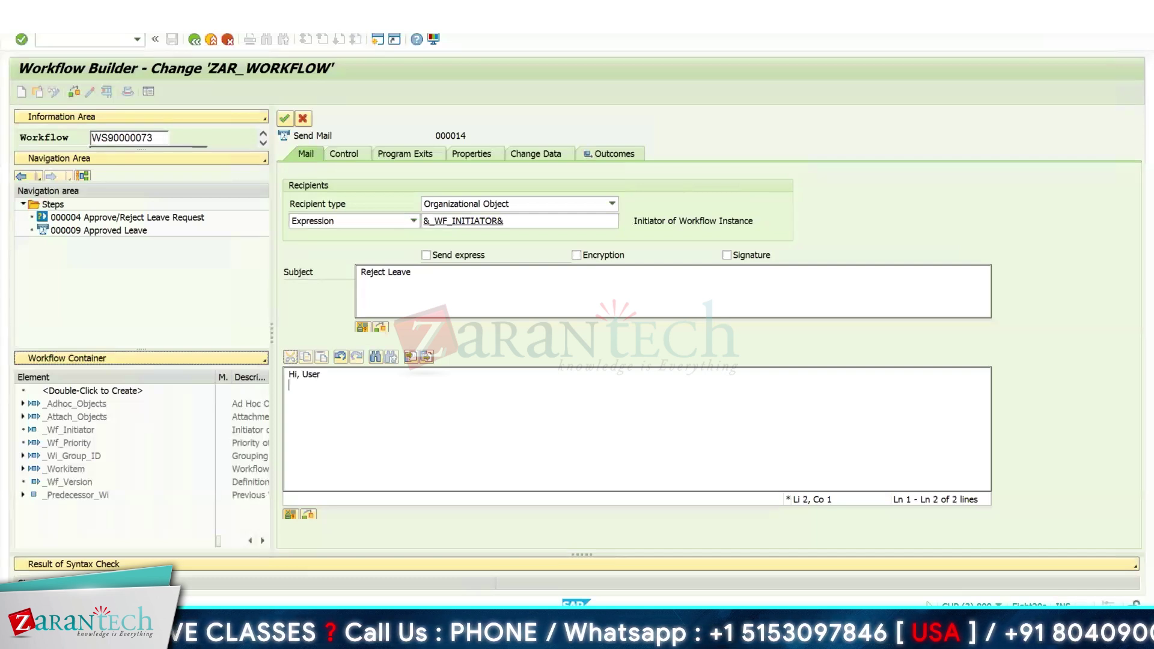
pyautogui.write('You')
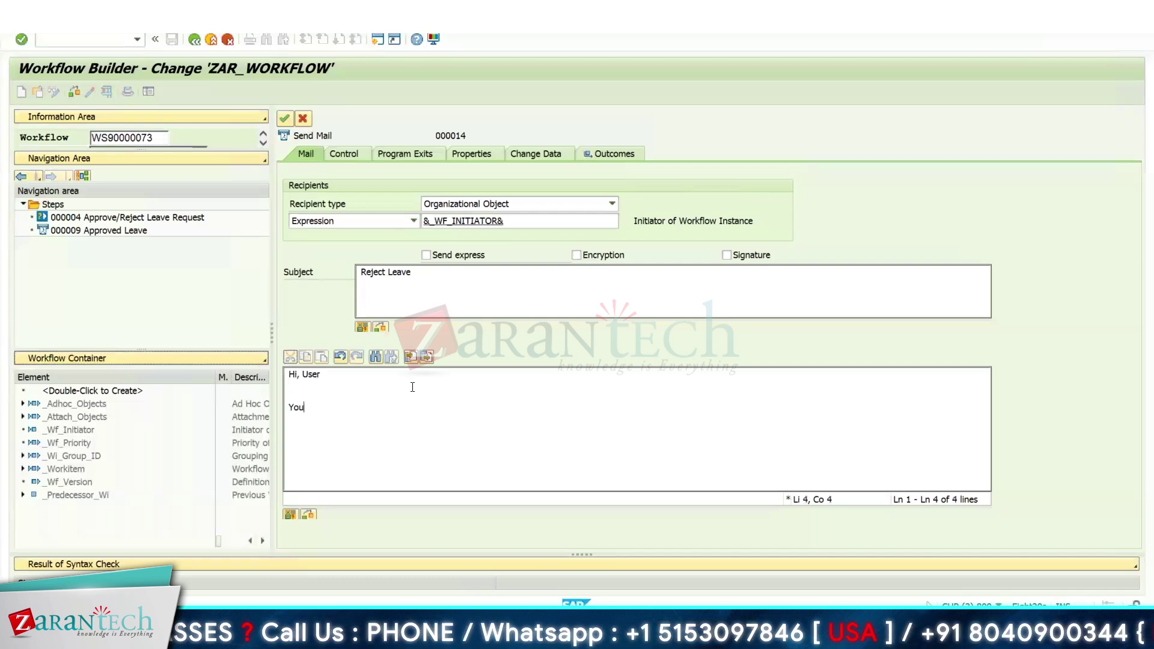
pyautogui.write('r LEave')
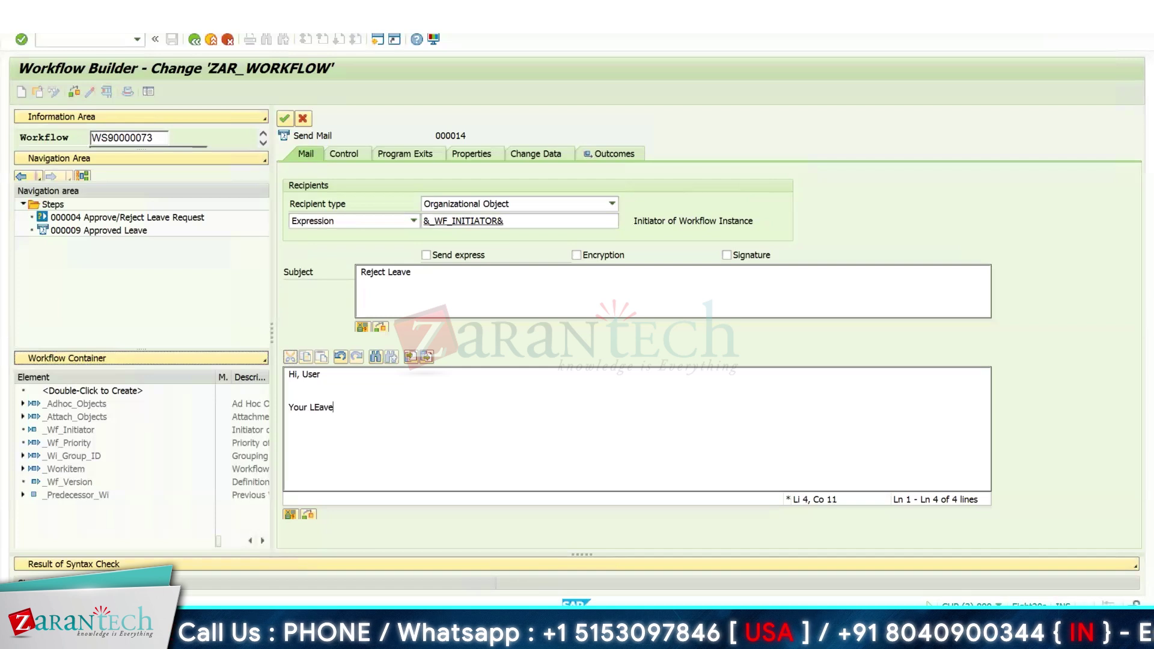
pyautogui.press('BackSpace')
pyautogui.press('BackSpace')
pyautogui.press('BackSpace')
pyautogui.press('BackSpace')
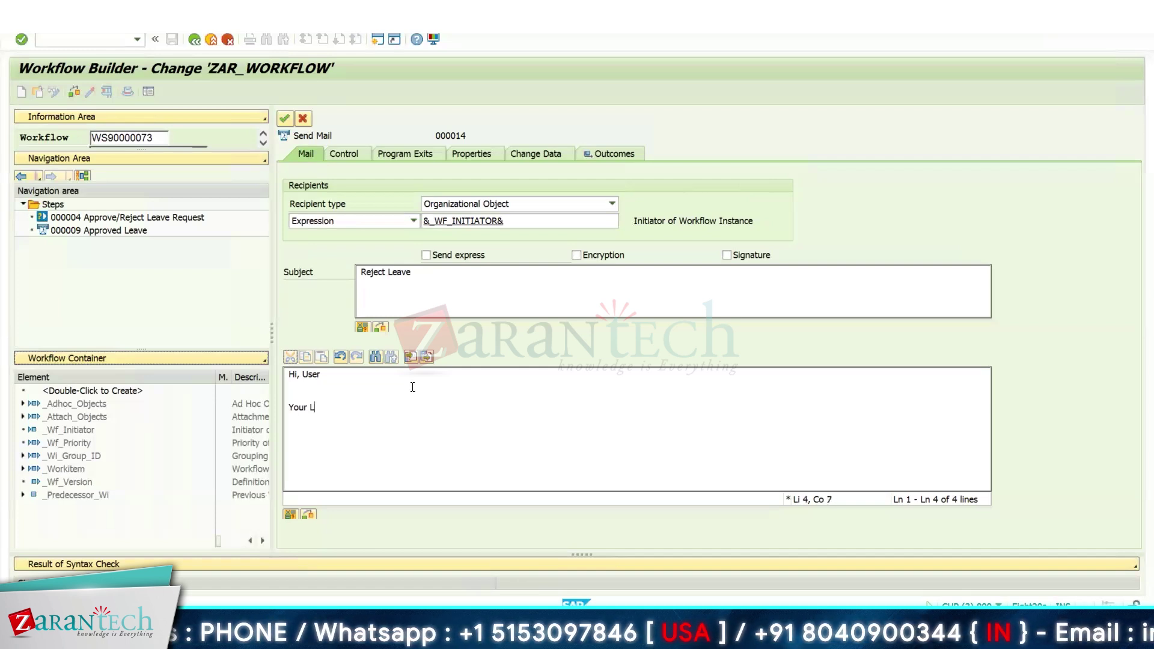
pyautogui.write('eave Request has been rejected by your Reporting ')
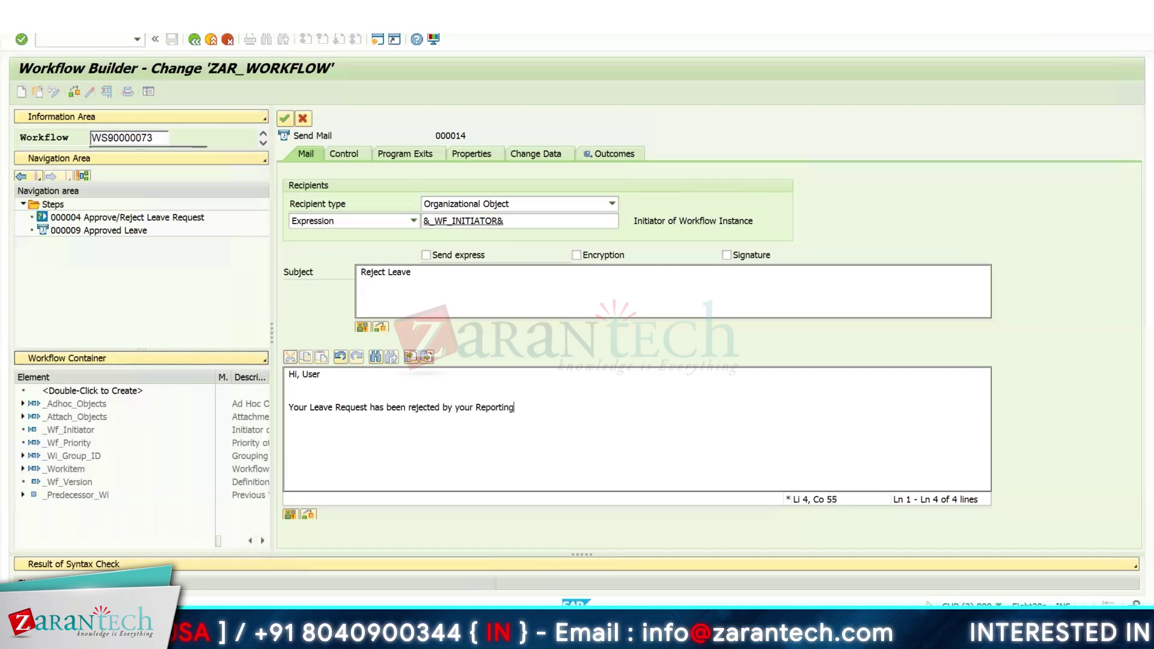
pyautogui.write('MAnager')
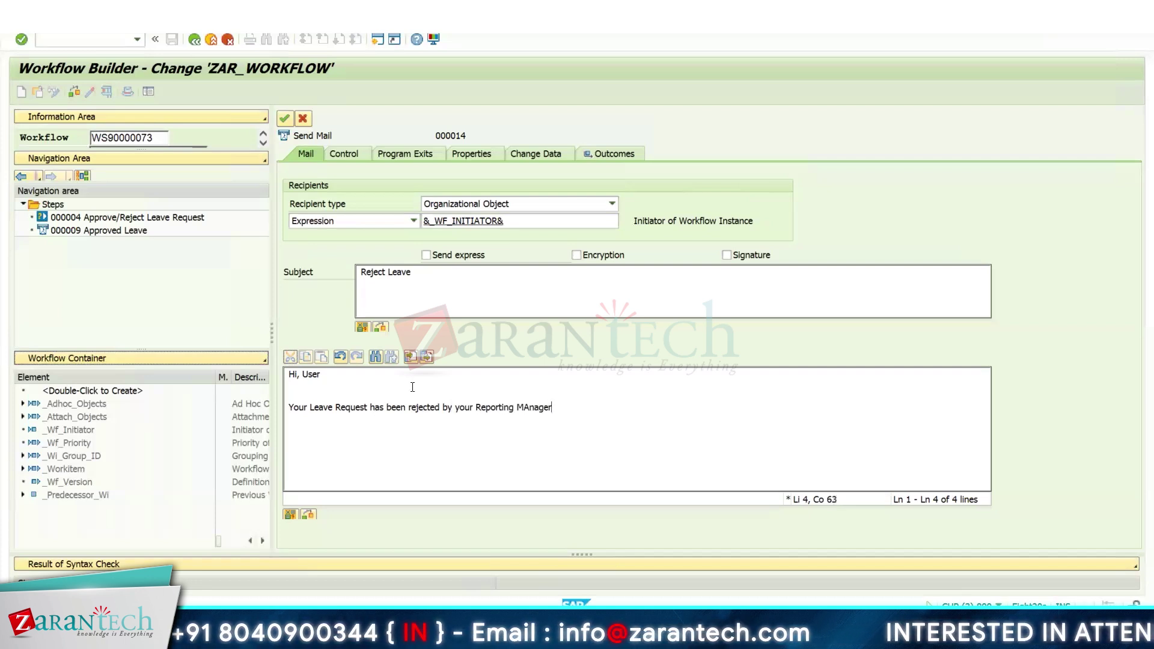
pyautogui.press('BackSpace')
pyautogui.press('BackSpace')
pyautogui.press('BackSpace')
pyautogui.press('BackSpace')
pyautogui.press('BackSpace')
pyautogui.press('BackSpace')
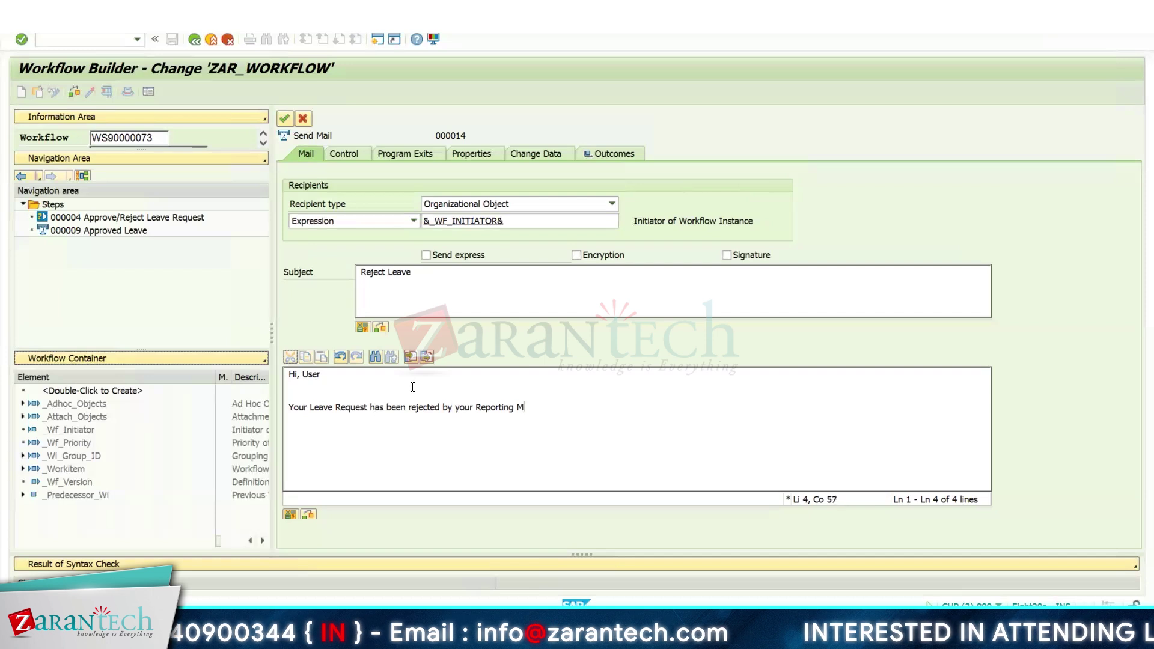
pyautogui.write('Manager')
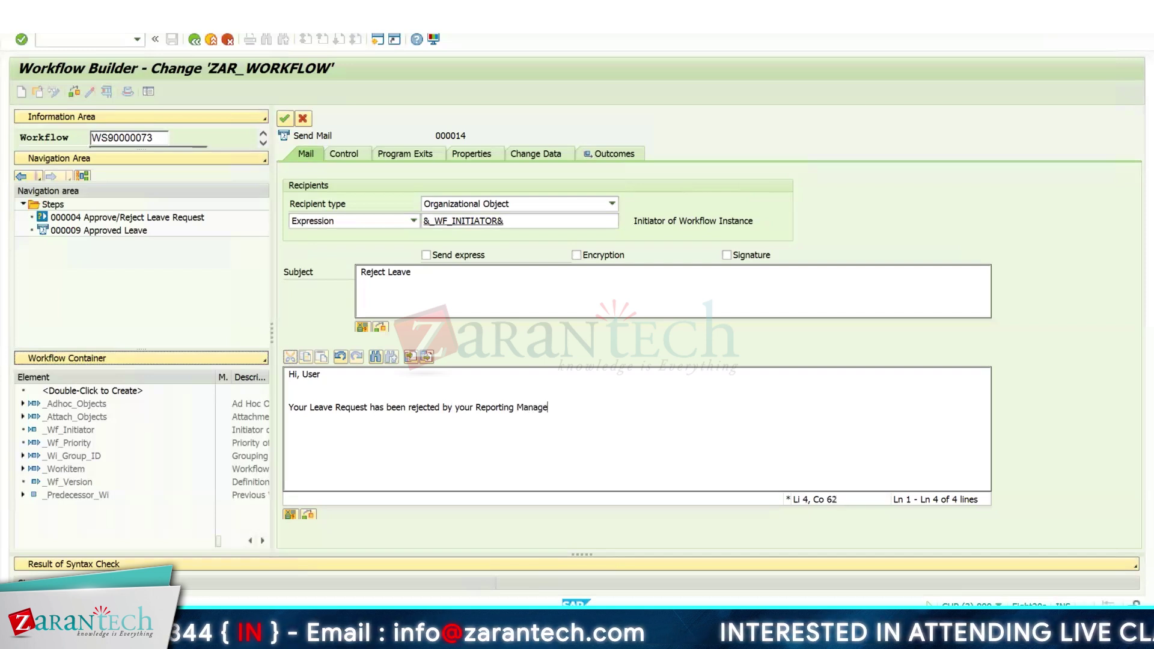
# Apply the Reject Leave mail step with the proposed task name ZAR_WORKFLOW and package, and activate the workflow.
pyautogui.click(282, 117)
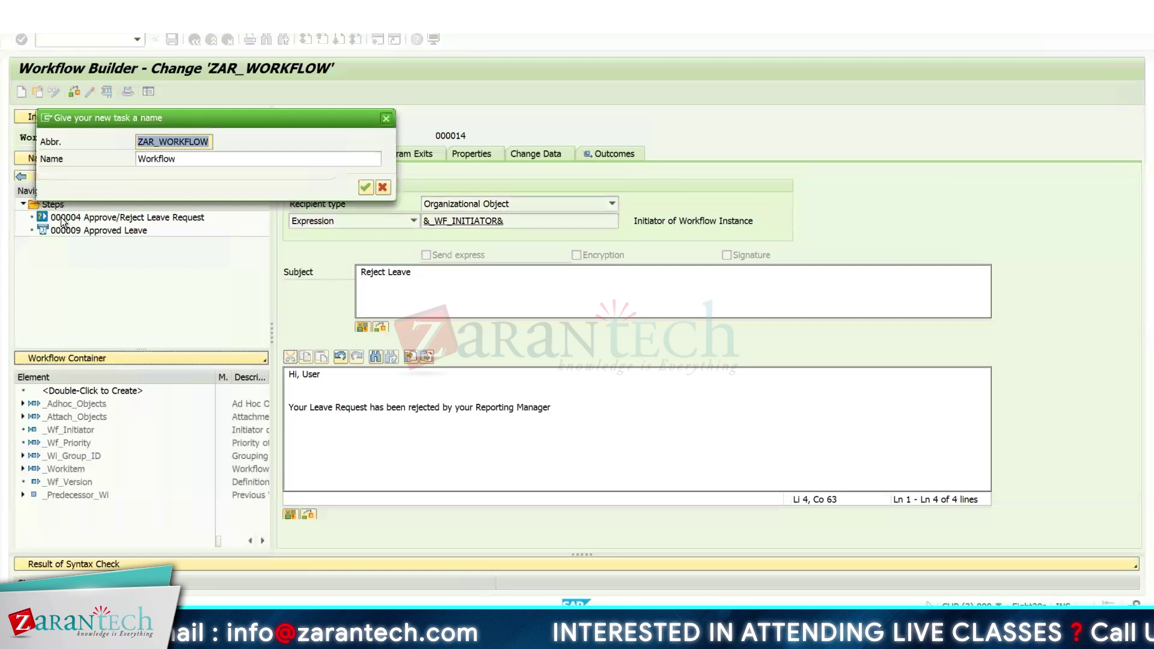
pyautogui.press('Return')
pyautogui.press('Return')
pyautogui.press('Return')
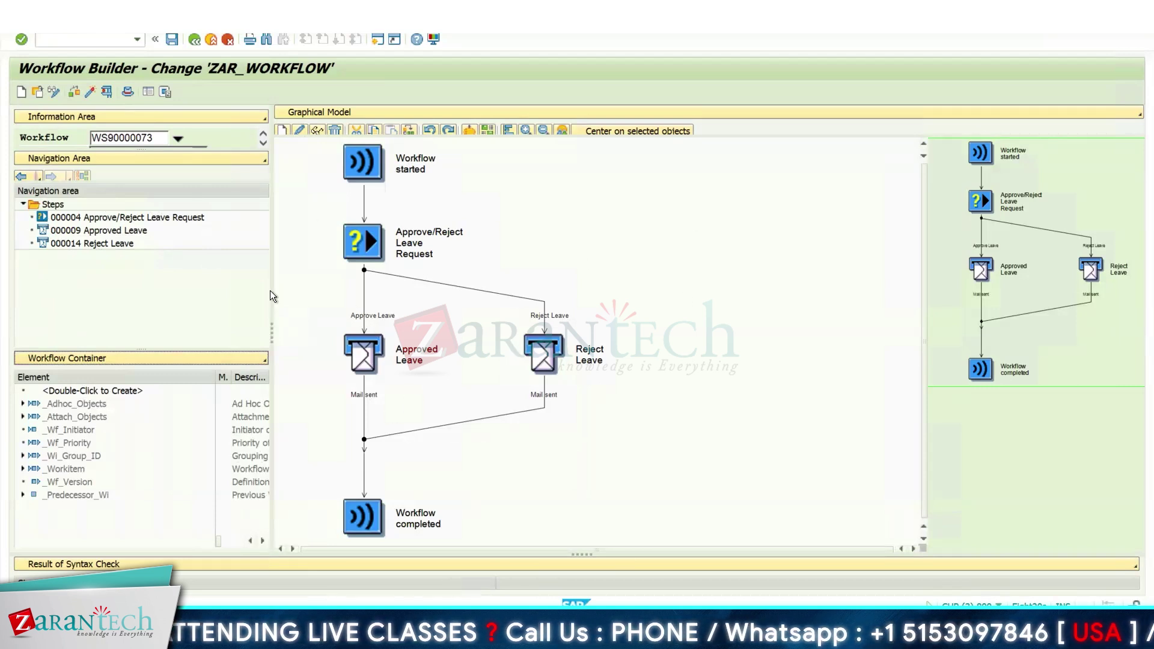
pyautogui.click(94, 95)
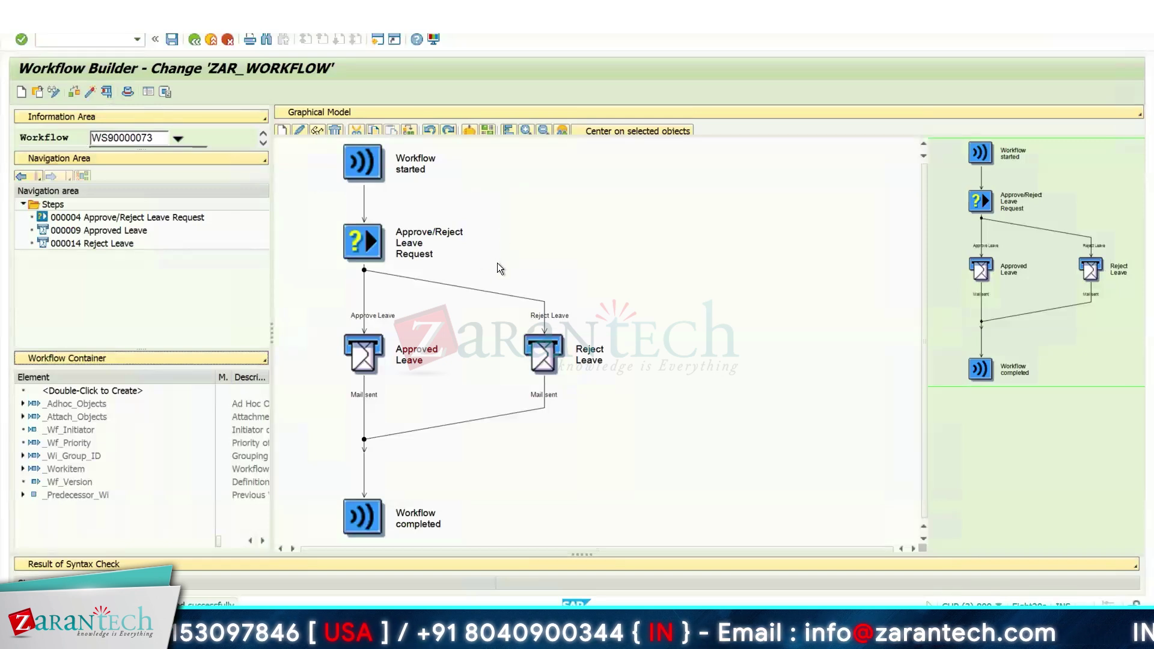
# Check the agent and decision options of the Approve/Reject Leave Request step, and open the workflow for testing.
pyautogui.doubleClick(364, 243)
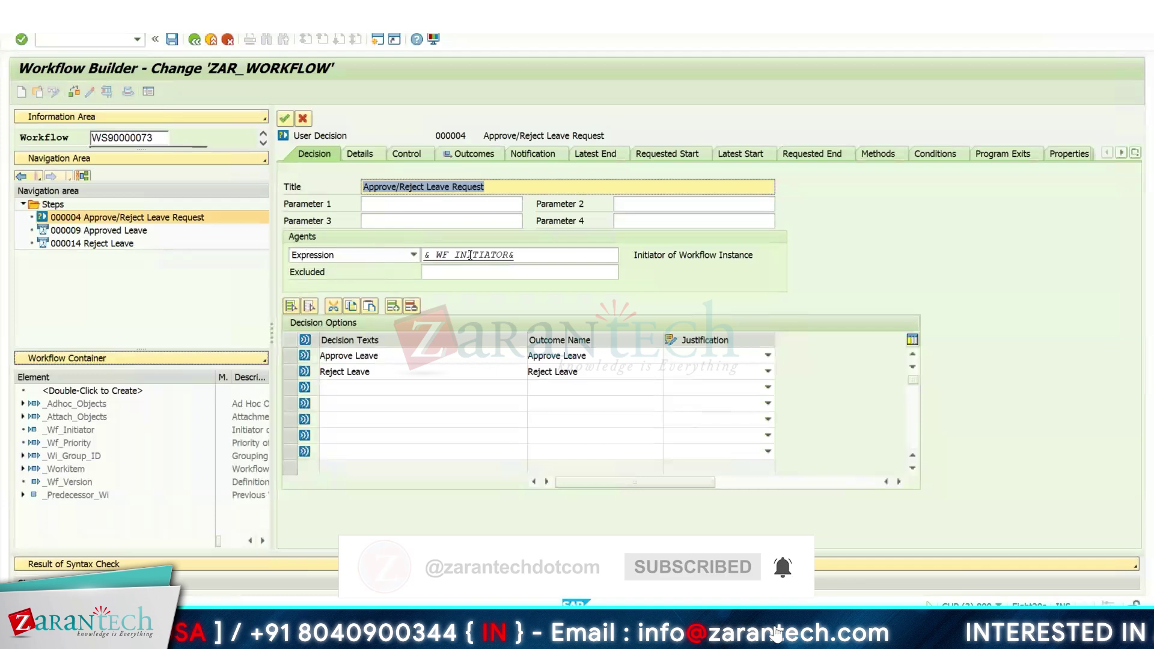
pyautogui.click(283, 120)
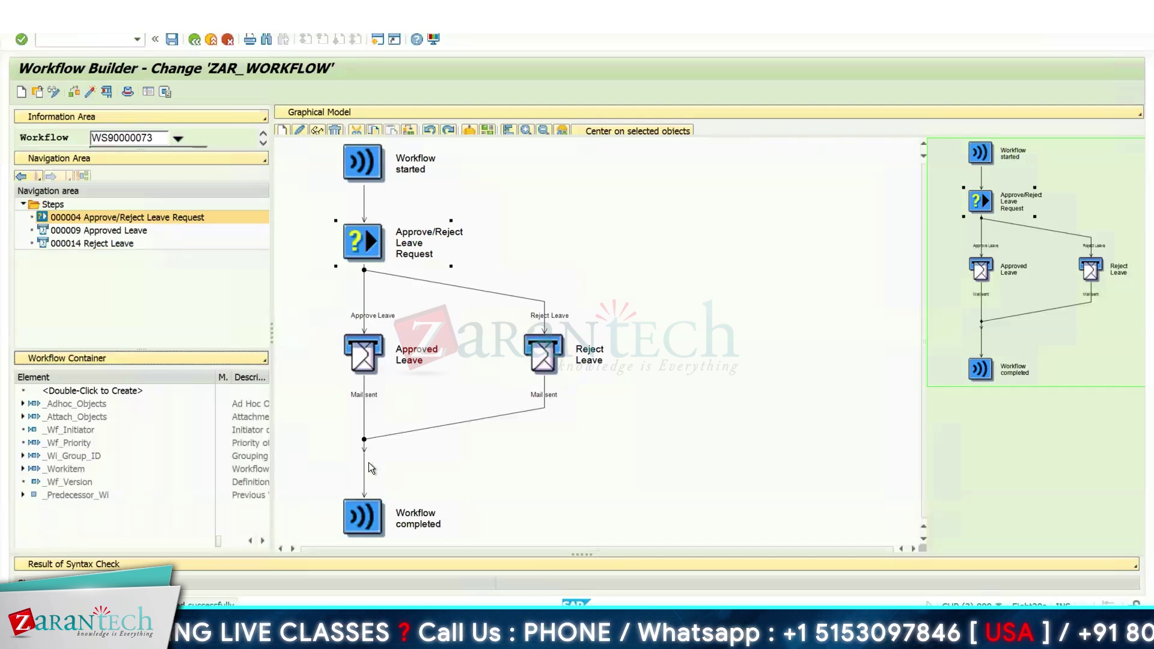
pyautogui.click(107, 91)
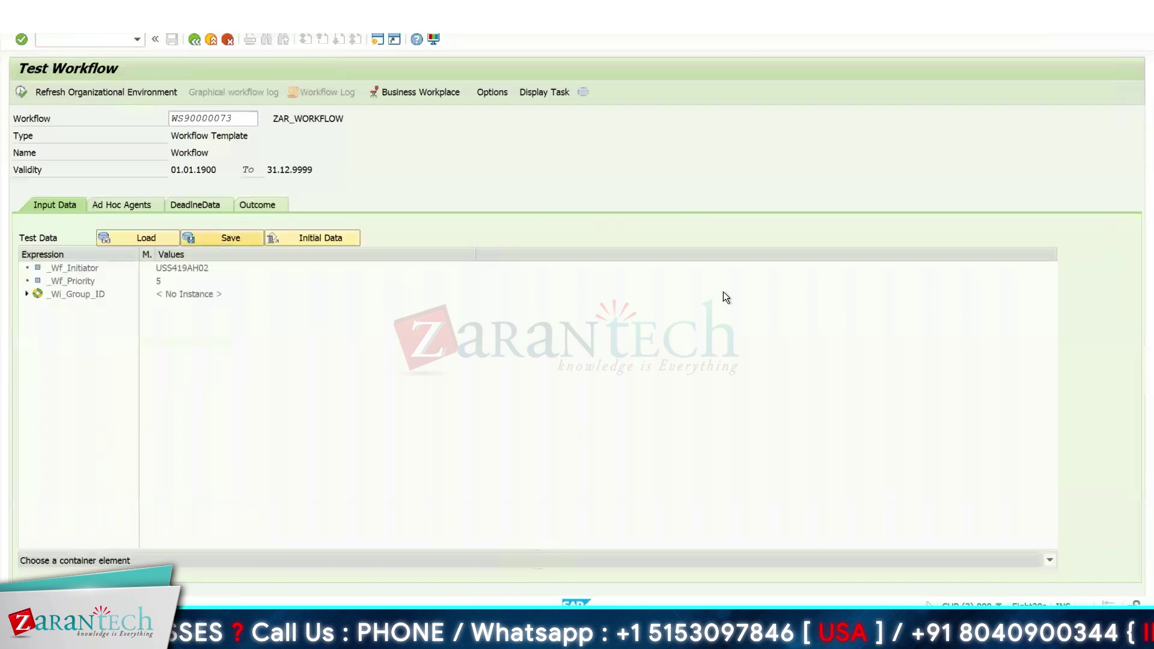
# Check the workflow items in the Business Workplace inbox and return to the workflow test.
pyautogui.click(416, 95)
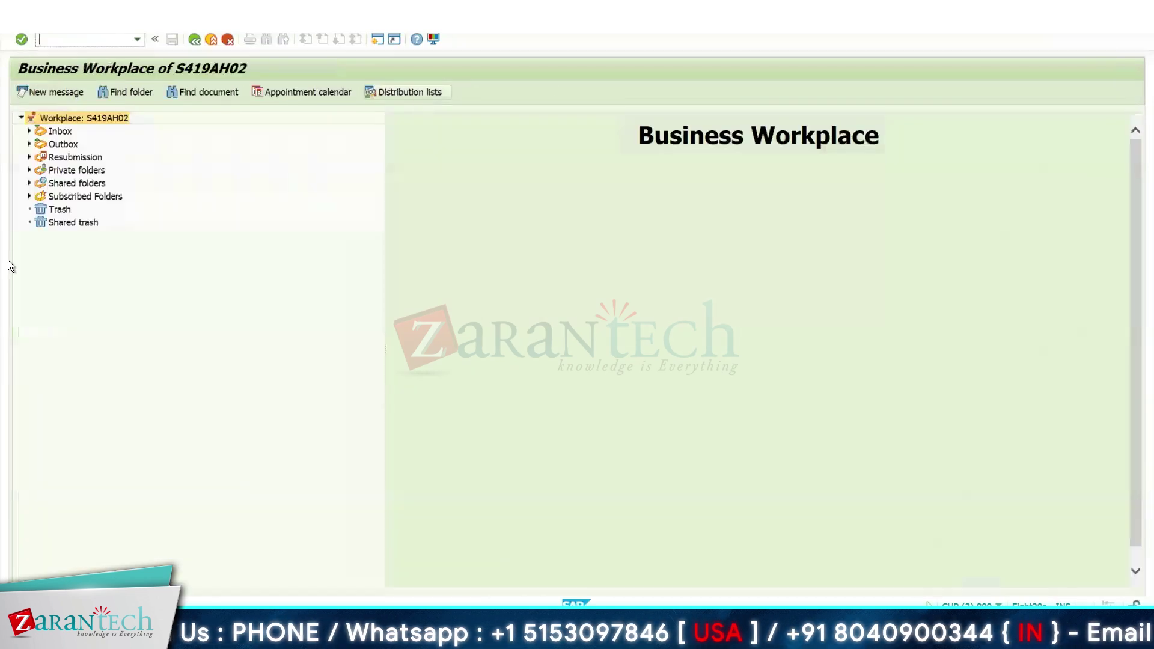
pyautogui.click(34, 131)
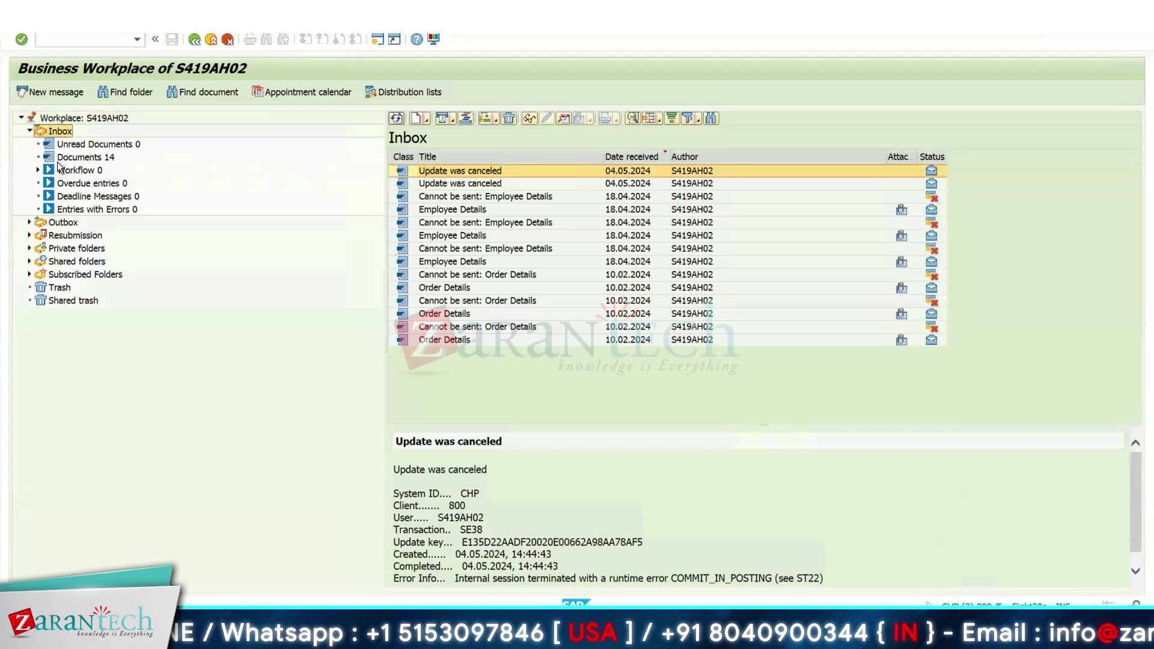
pyautogui.click(59, 166)
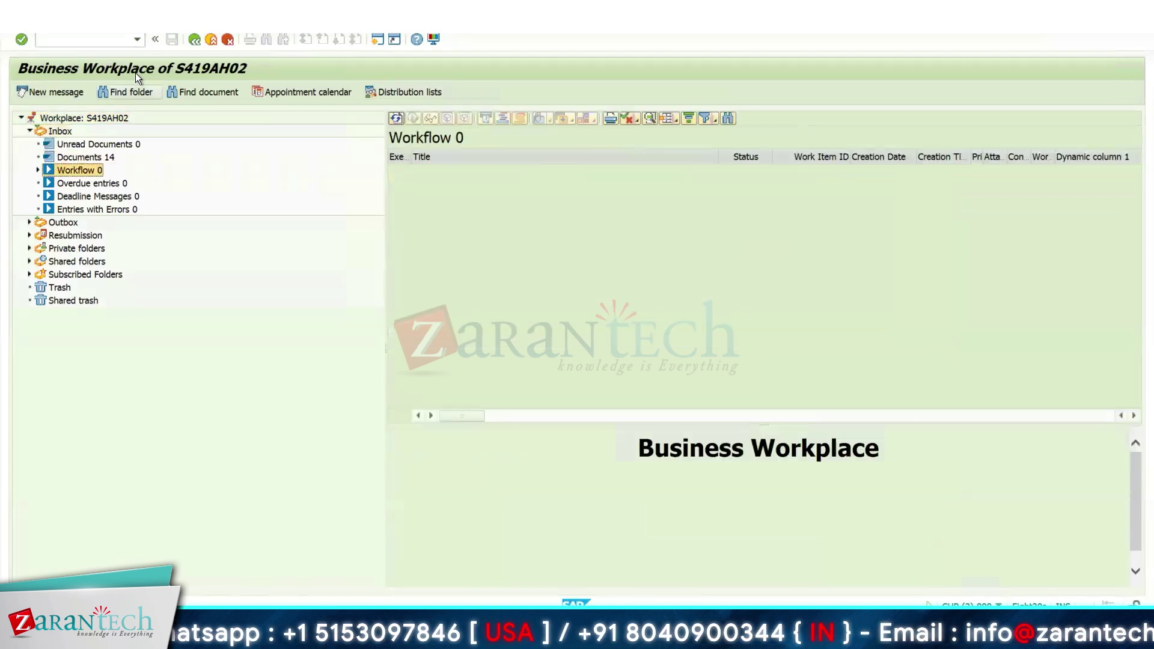
pyautogui.click(191, 43)
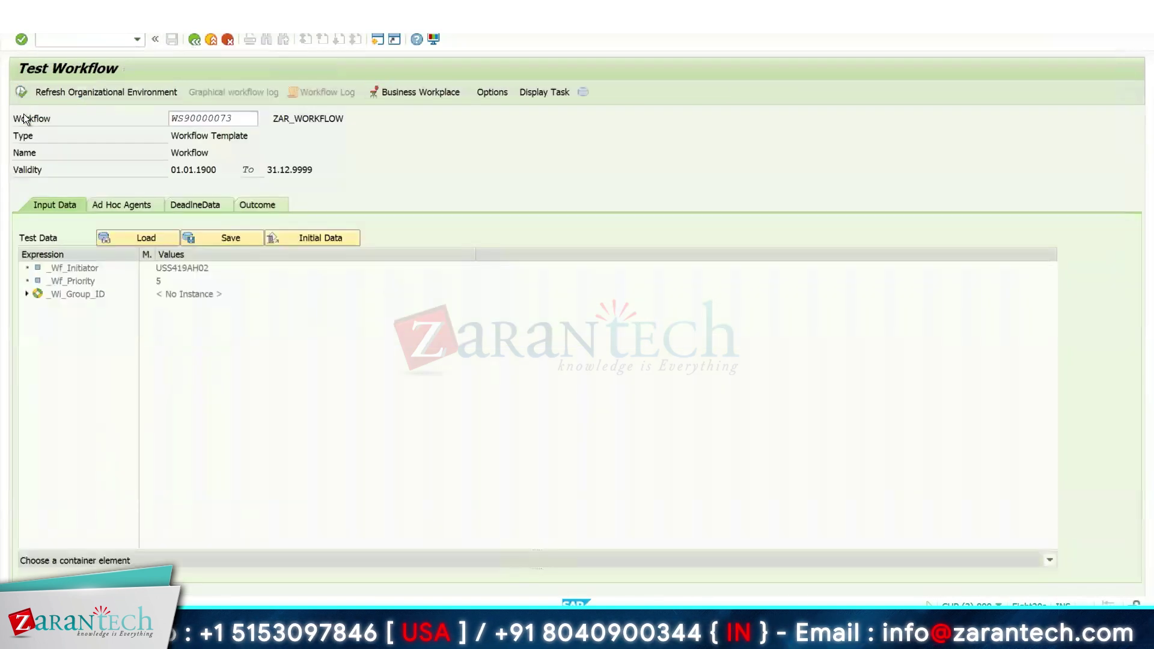
# Run the workflow test with the Approve Leave decision, and review its workflow log.
pyautogui.click(26, 92)
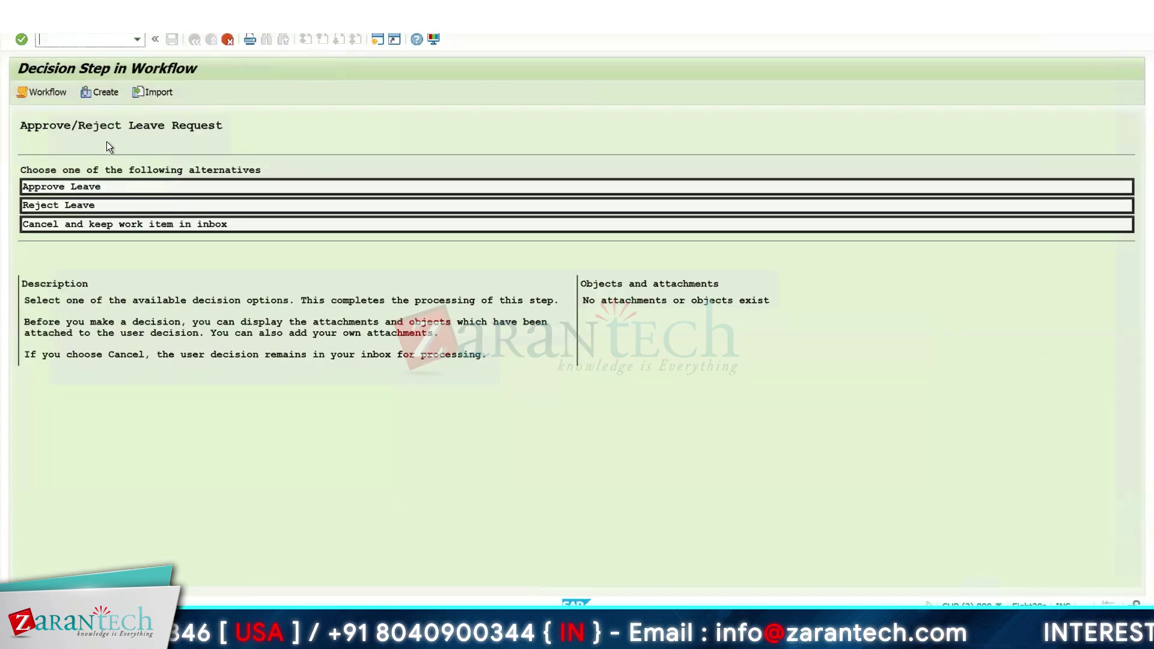
pyautogui.click(72, 191)
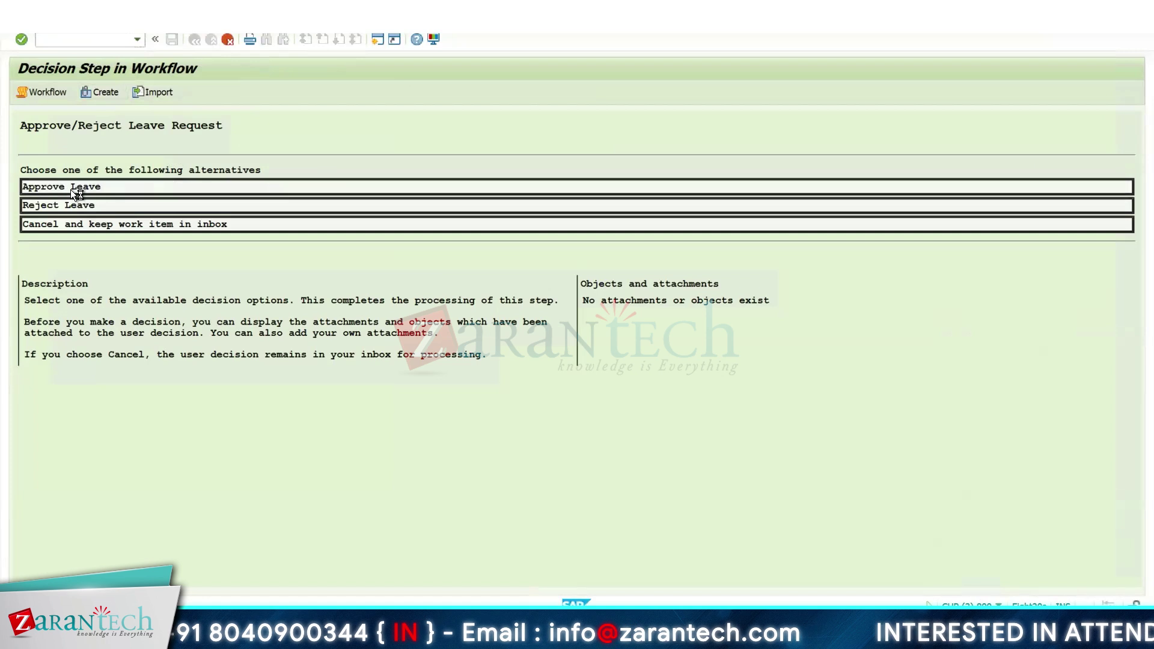
pyautogui.click(307, 89)
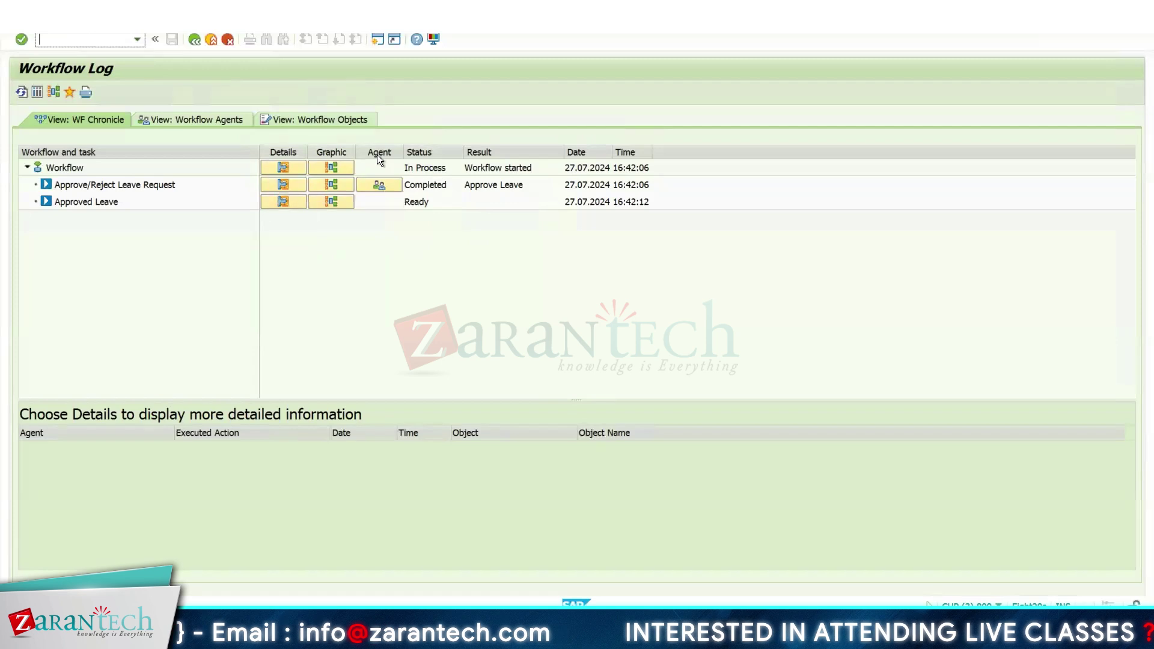
pyautogui.click(189, 41)
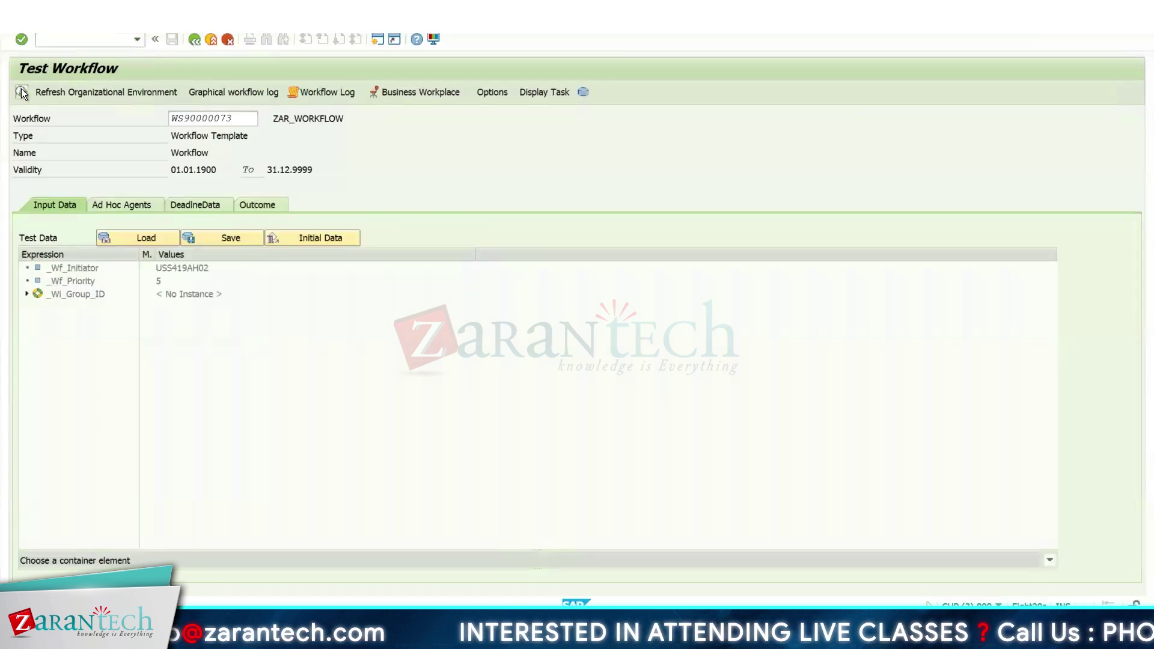
# Run the workflow test again with the Reject Leave decision, and review its workflow log.
pyautogui.click(21, 90)
pyautogui.click(92, 203)
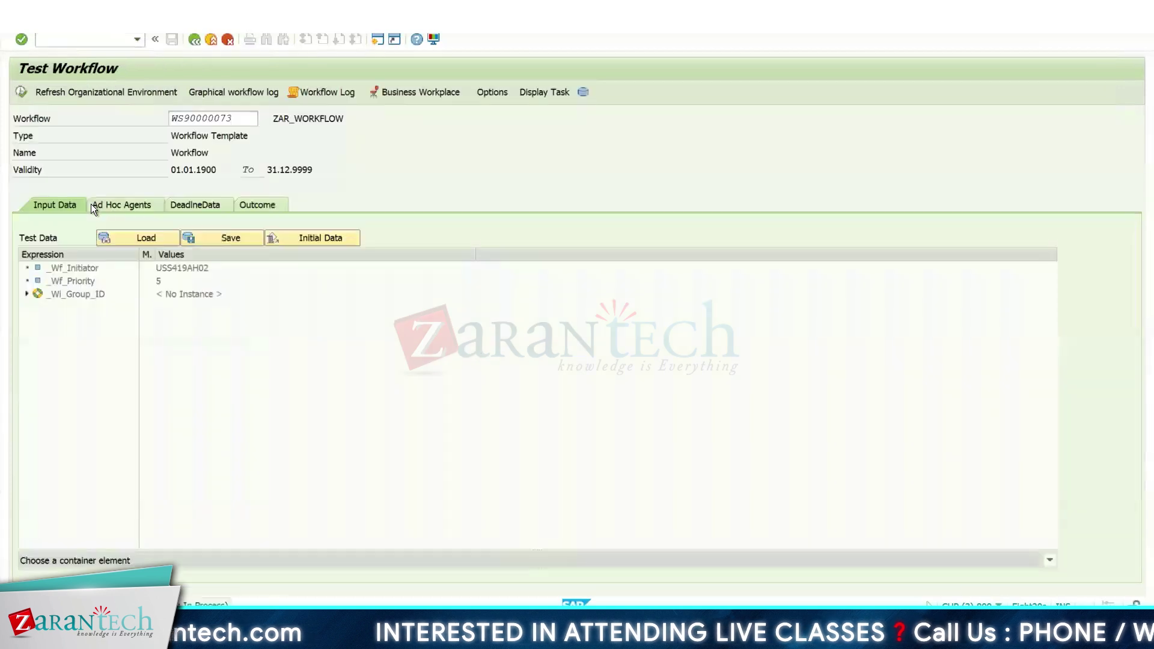
pyautogui.click(319, 93)
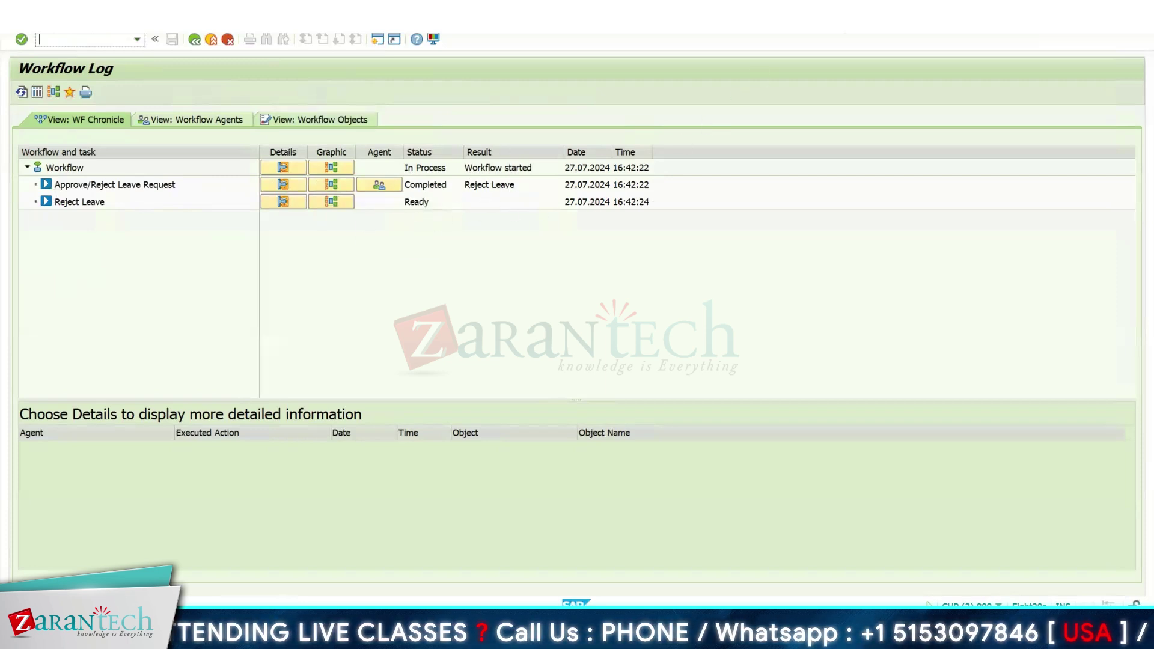
pyautogui.click(192, 38)
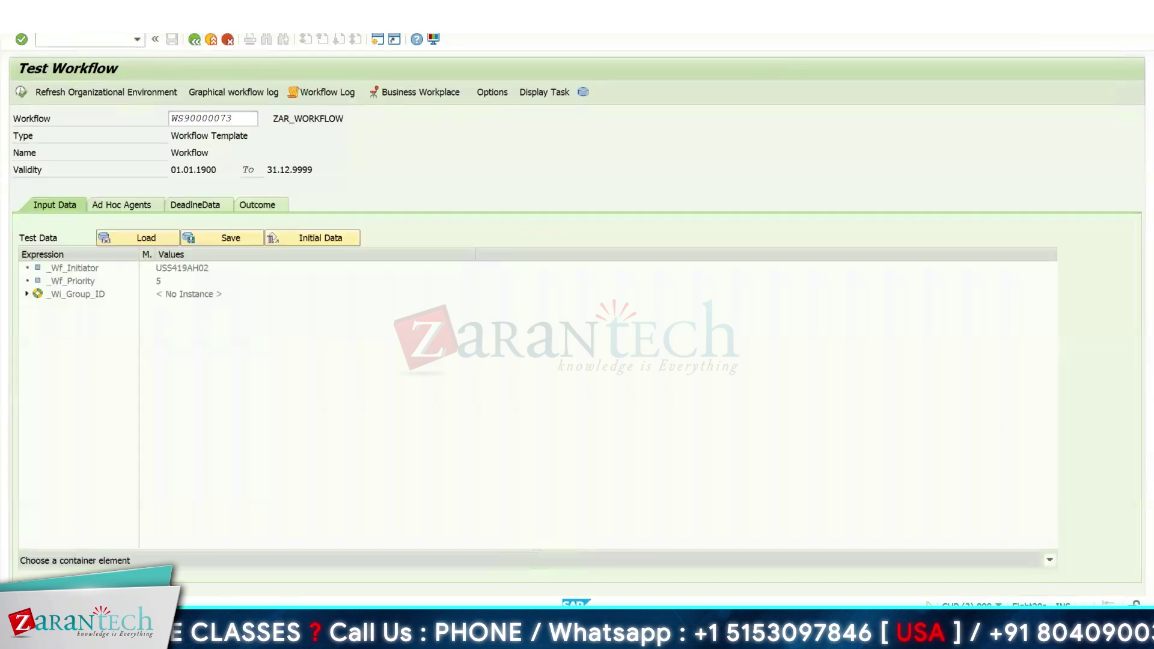